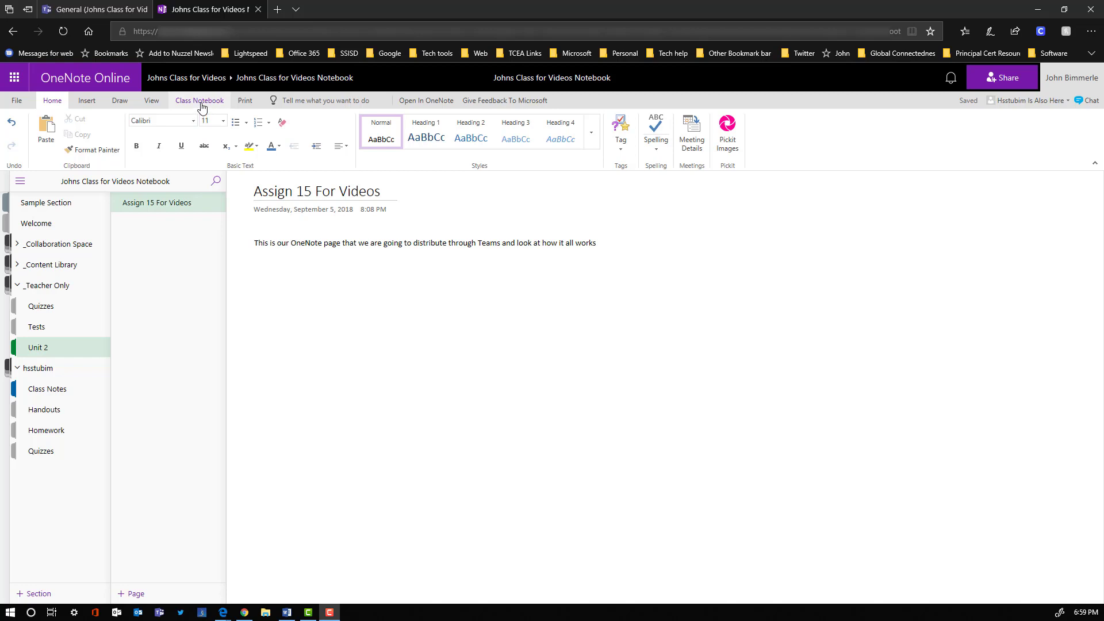
- Attach the Unit 2 page Assign 15 For Videos from the class notebook to the new assignment, copying it into students' Homework, and assign it
{"action": "left_click", "coordinate": [201, 105]}
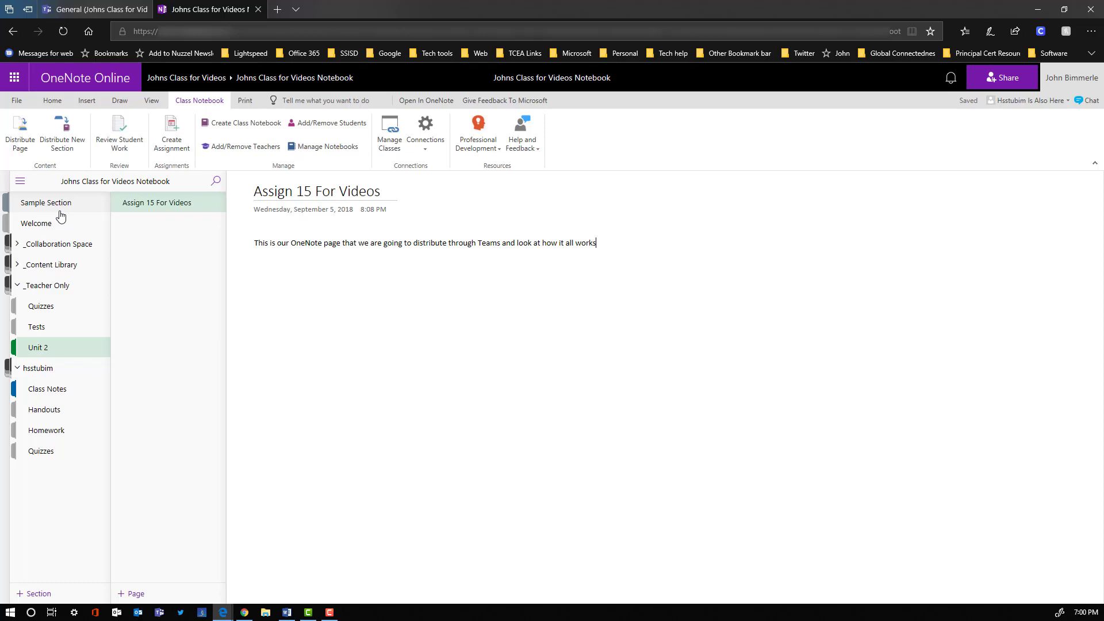
{"action": "left_click", "coordinate": [88, 15]}
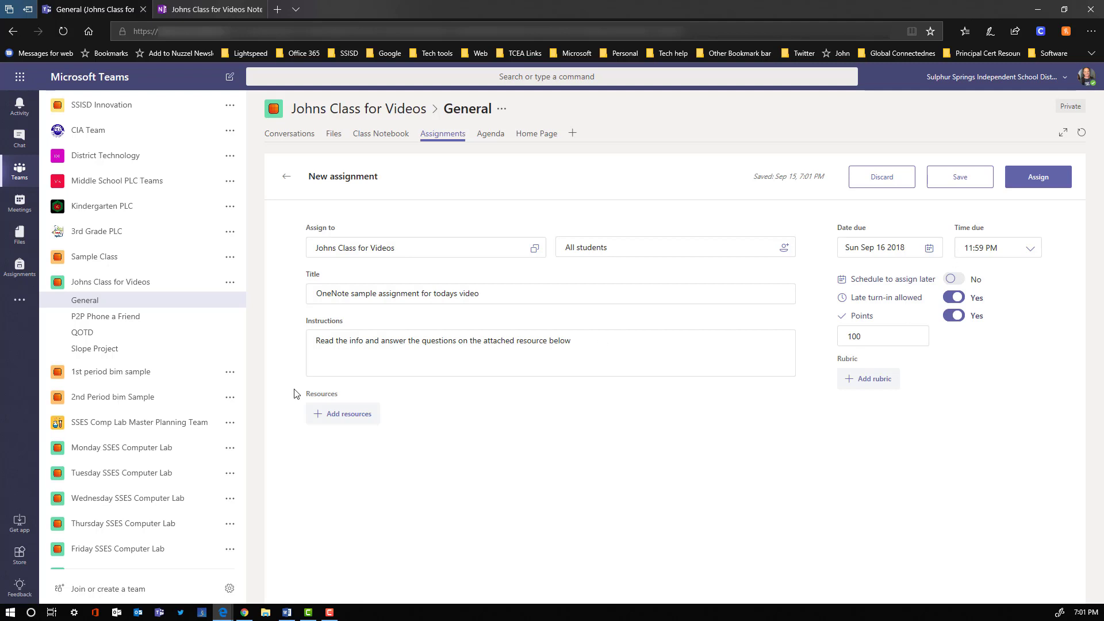
{"action": "left_click", "coordinate": [342, 415]}
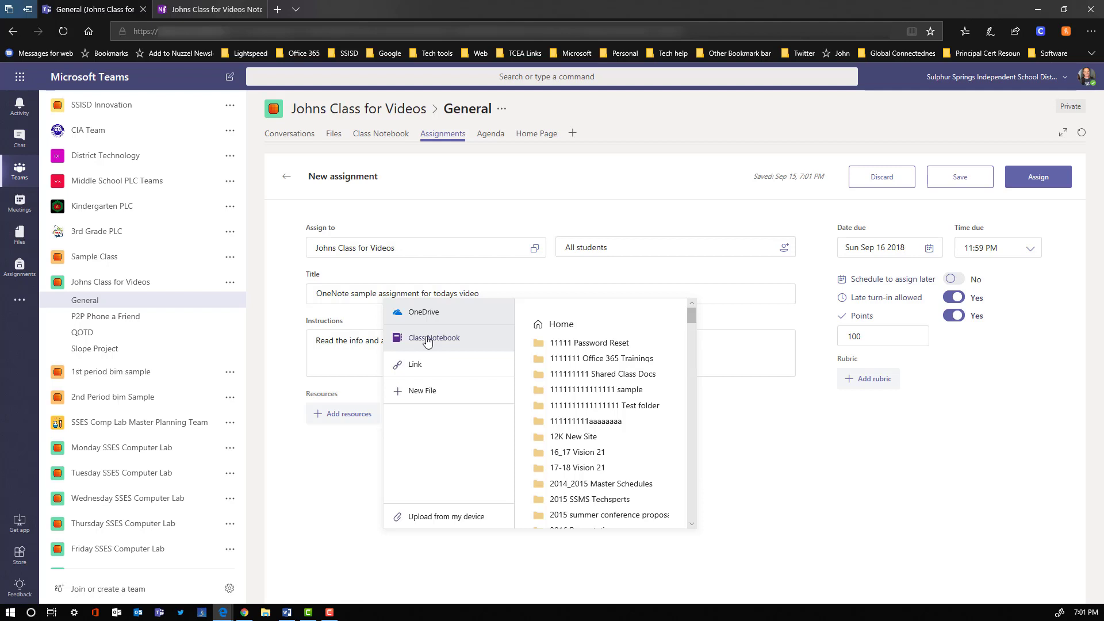
{"action": "left_click", "coordinate": [428, 342]}
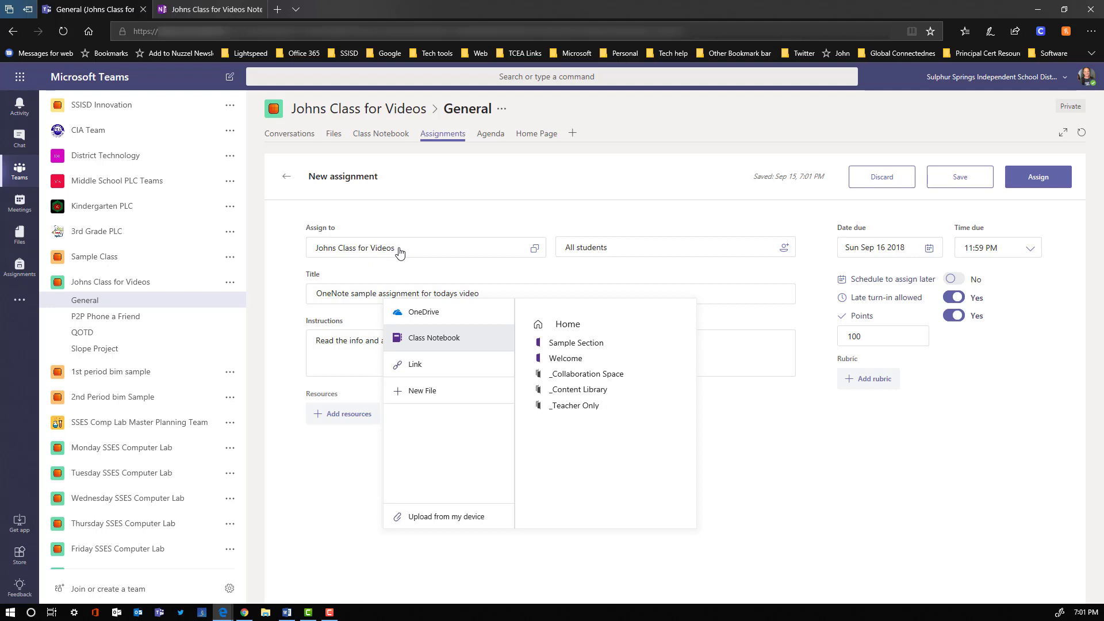
{"action": "left_click", "coordinate": [573, 407]}
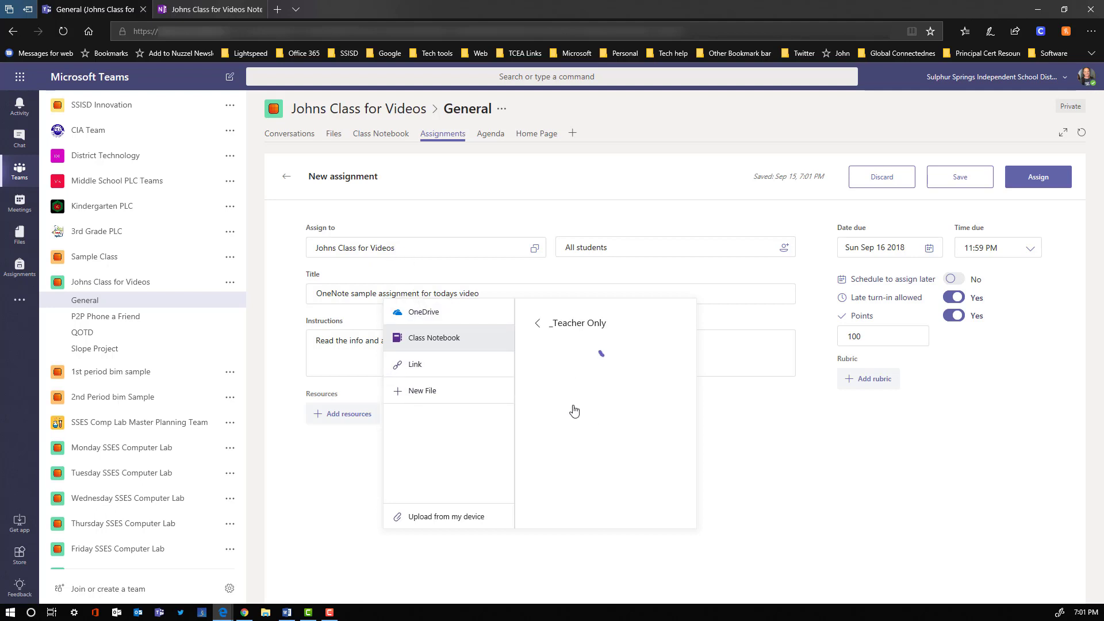
{"action": "left_click", "coordinate": [561, 375]}
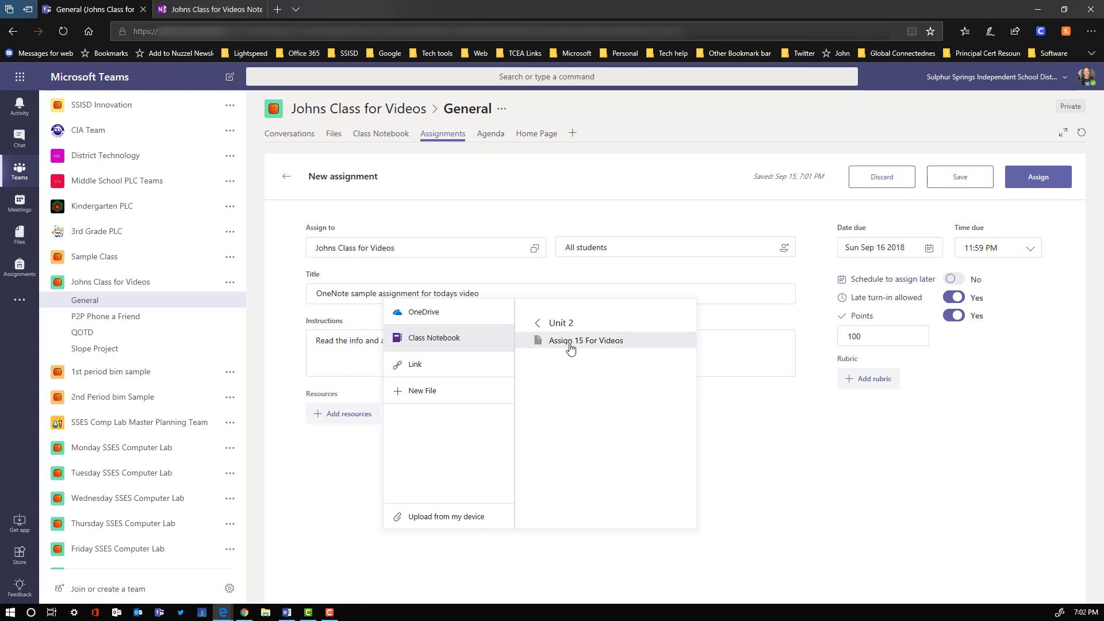
{"action": "left_click", "coordinate": [571, 346]}
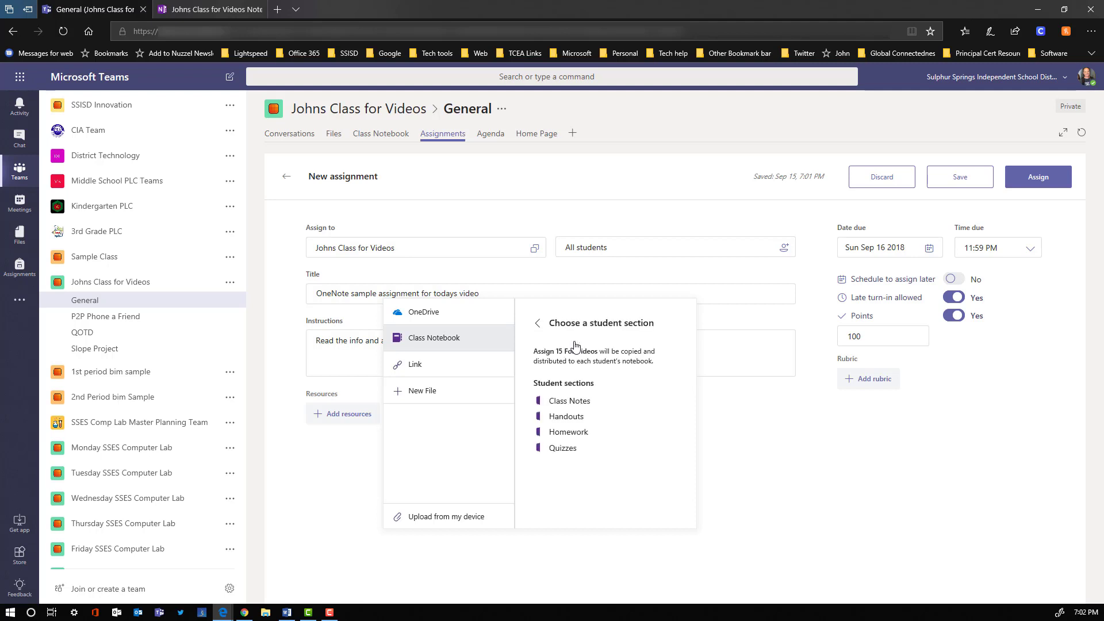
{"action": "left_click", "coordinate": [566, 435]}
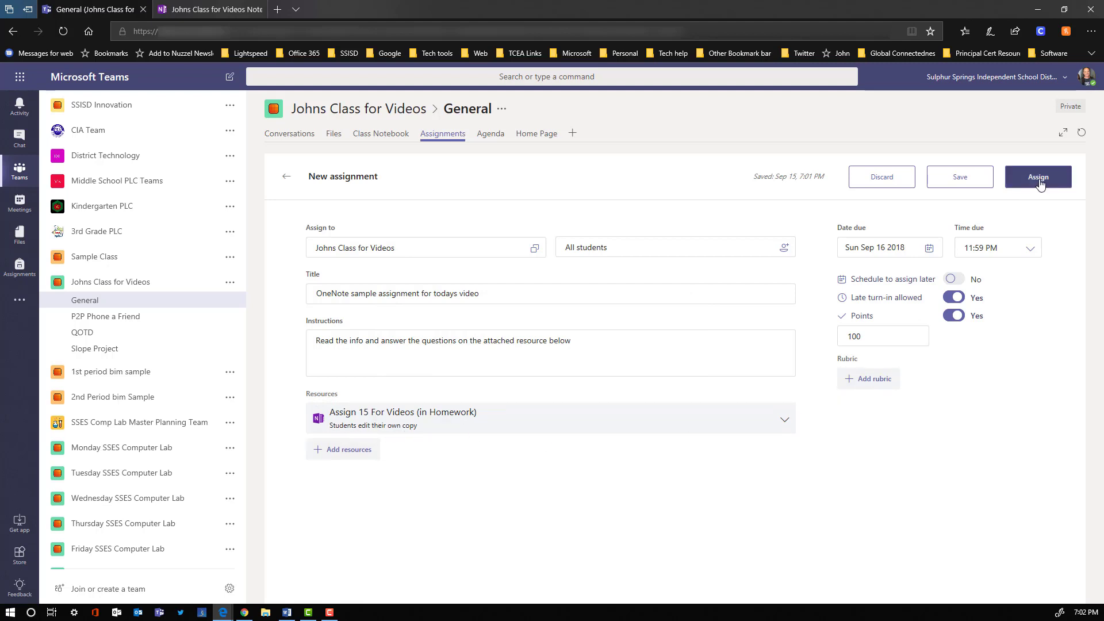
{"action": "left_click", "coordinate": [1038, 180]}
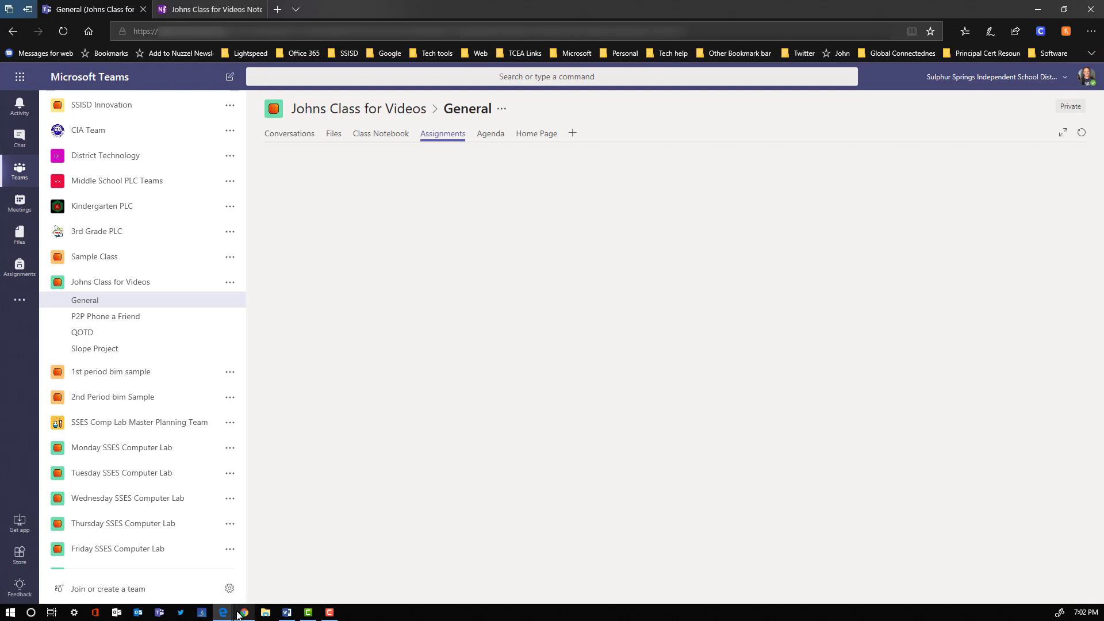
- As the student, open the new OneNote sample assignment and view its Assign 15 For Videos page before closing it
{"action": "mouse_move", "coordinate": [224, 613]}
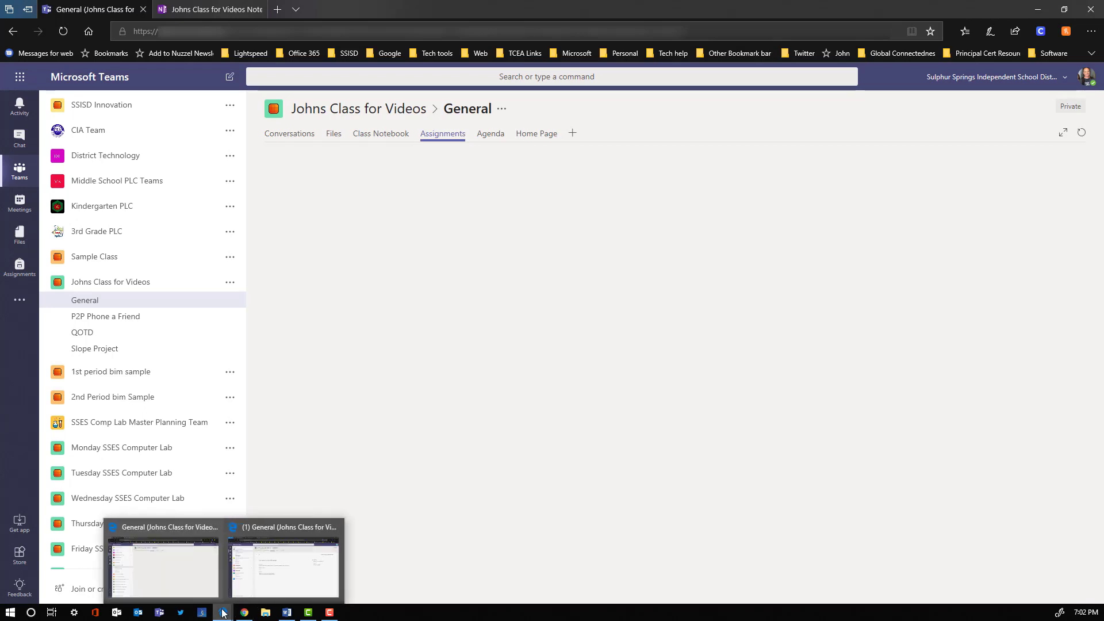
{"action": "left_click", "coordinate": [256, 590]}
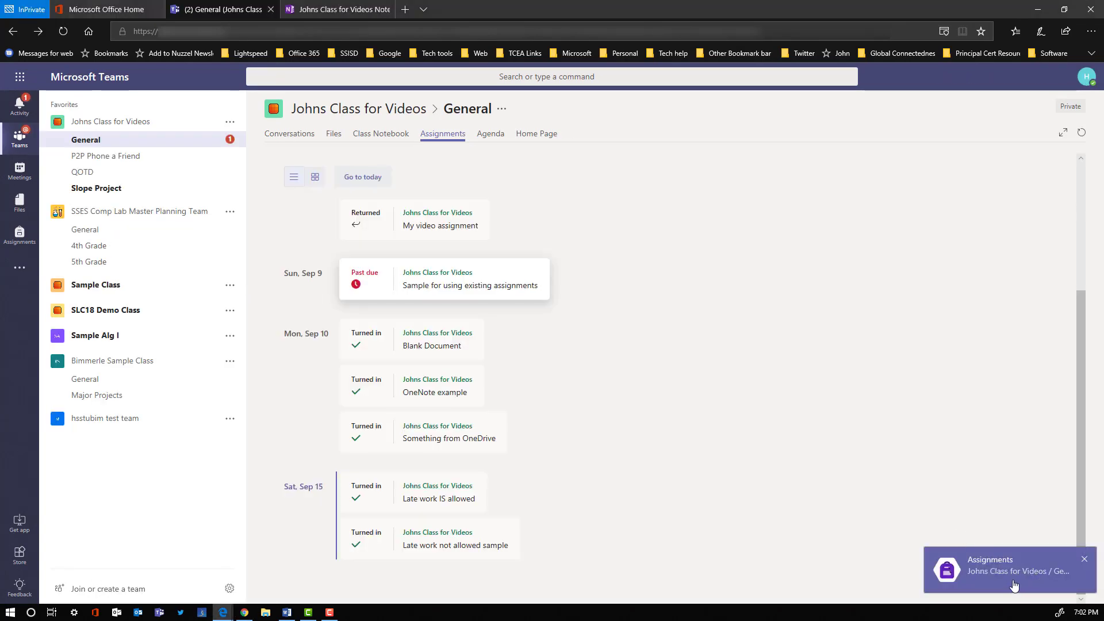
{"action": "left_click", "coordinate": [349, 418]}
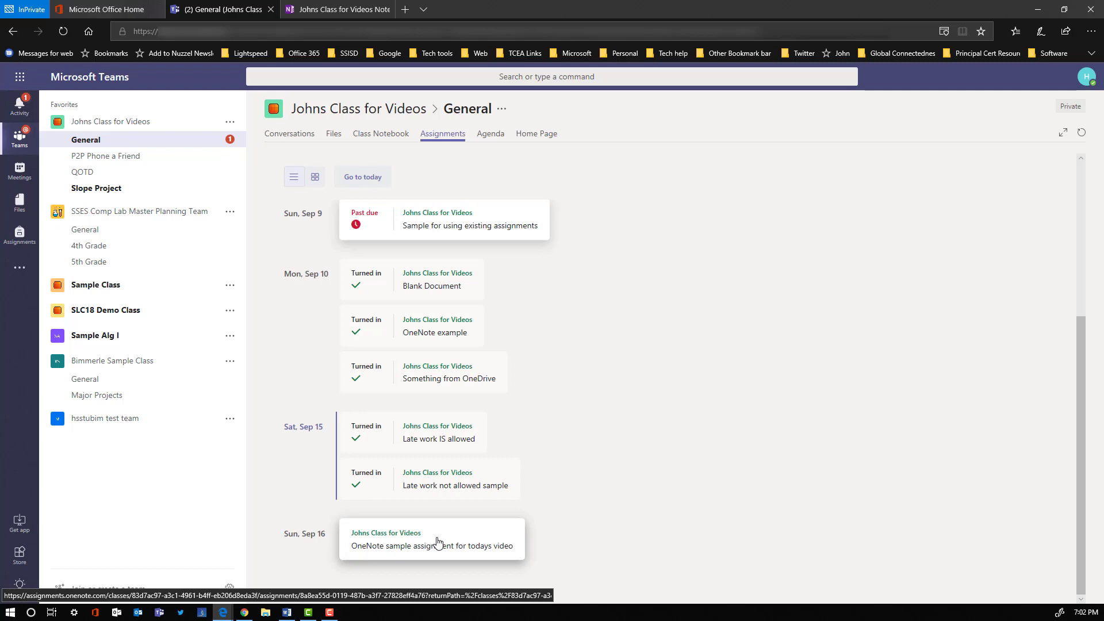
{"action": "left_click", "coordinate": [442, 535]}
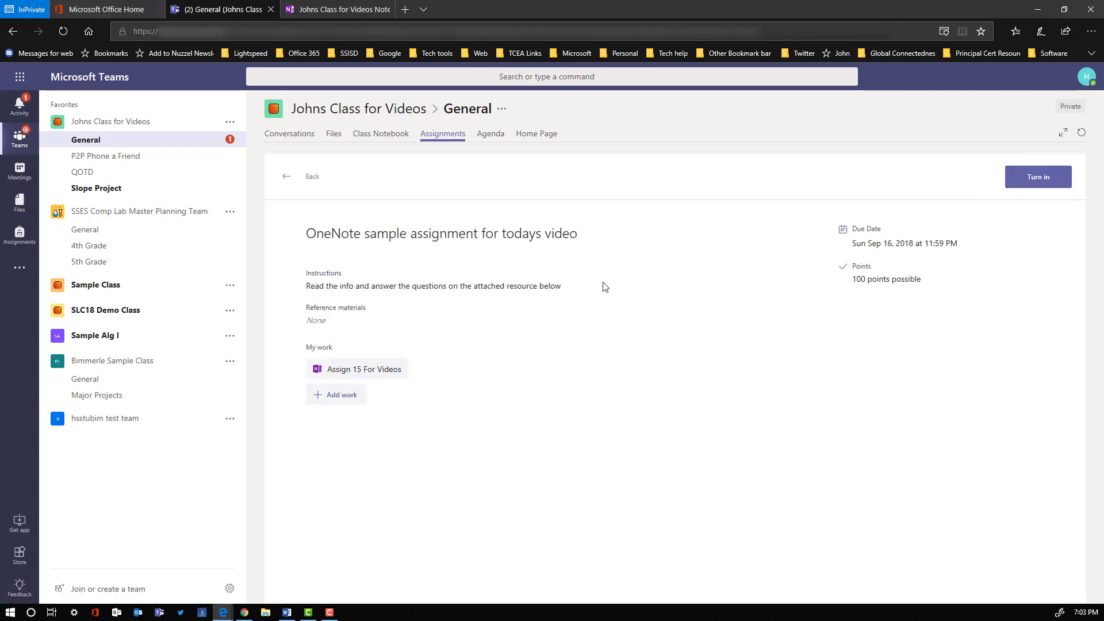
{"action": "left_click", "coordinate": [351, 371]}
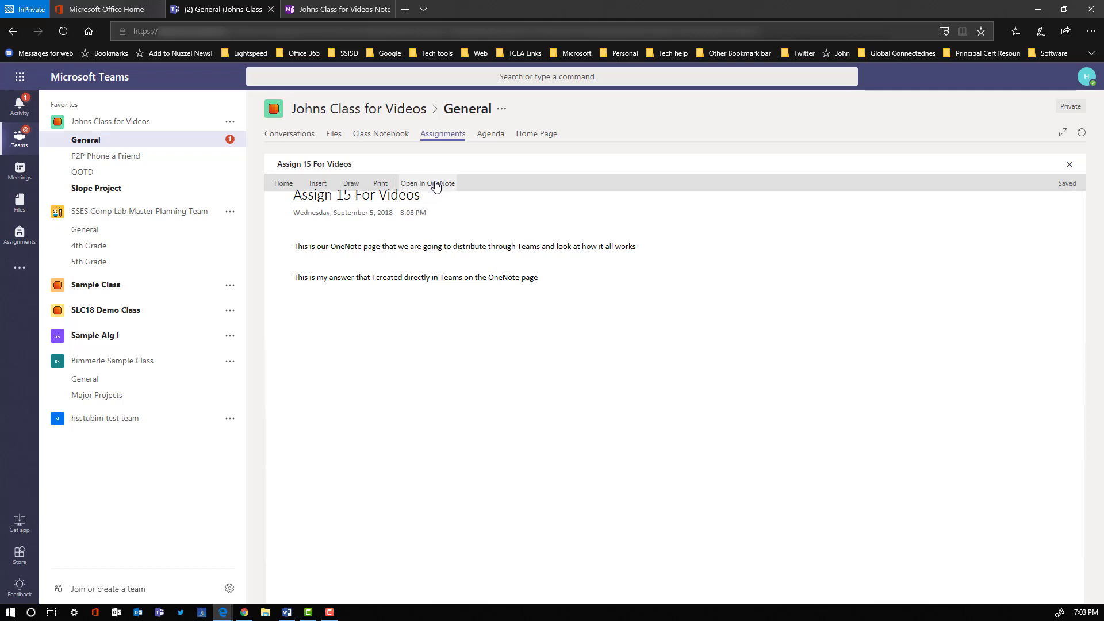
{"action": "left_click", "coordinate": [1069, 168]}
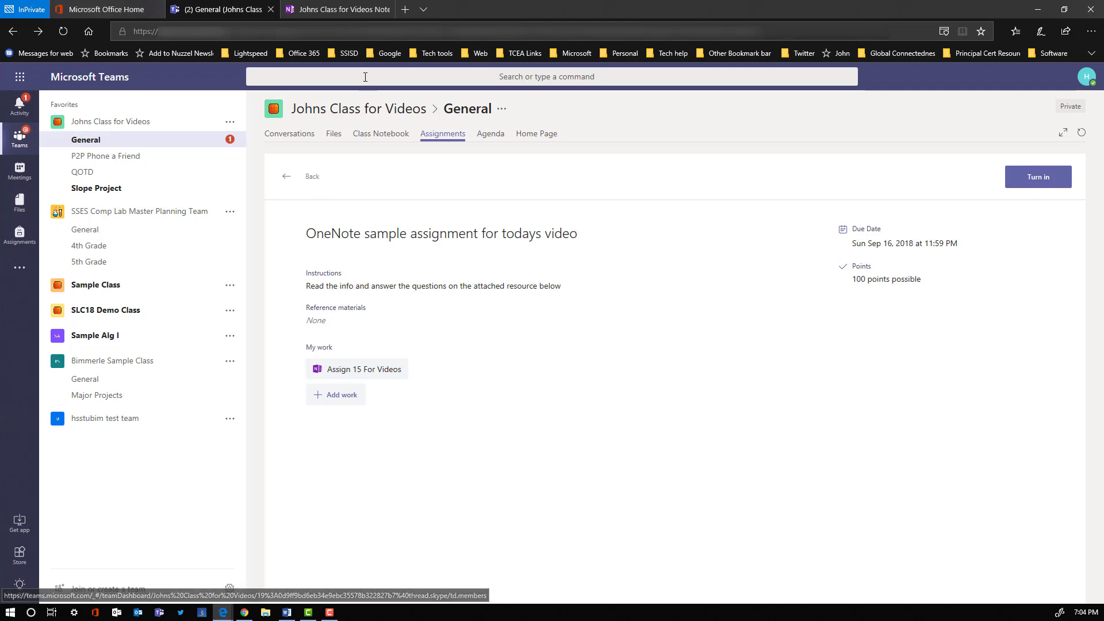
- In the student's Homework section in OneNote, add the line 'And this is my answer within the OneNote page accessed directly from OneNote' to Assign 15 For Videos
{"action": "left_click", "coordinate": [342, 11]}
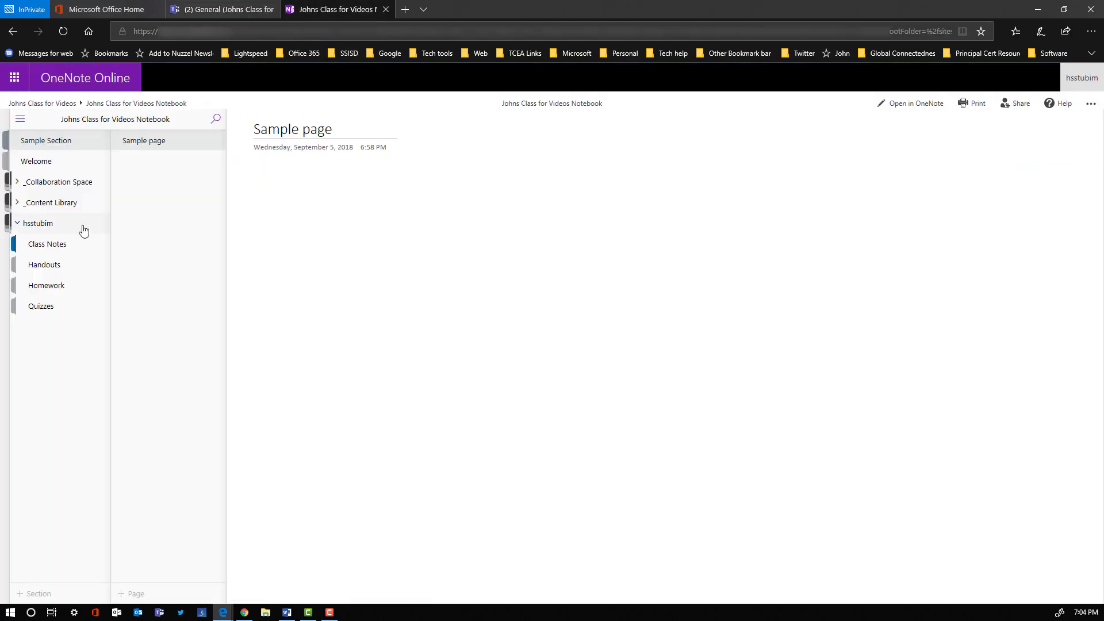
{"action": "left_click", "coordinate": [40, 292]}
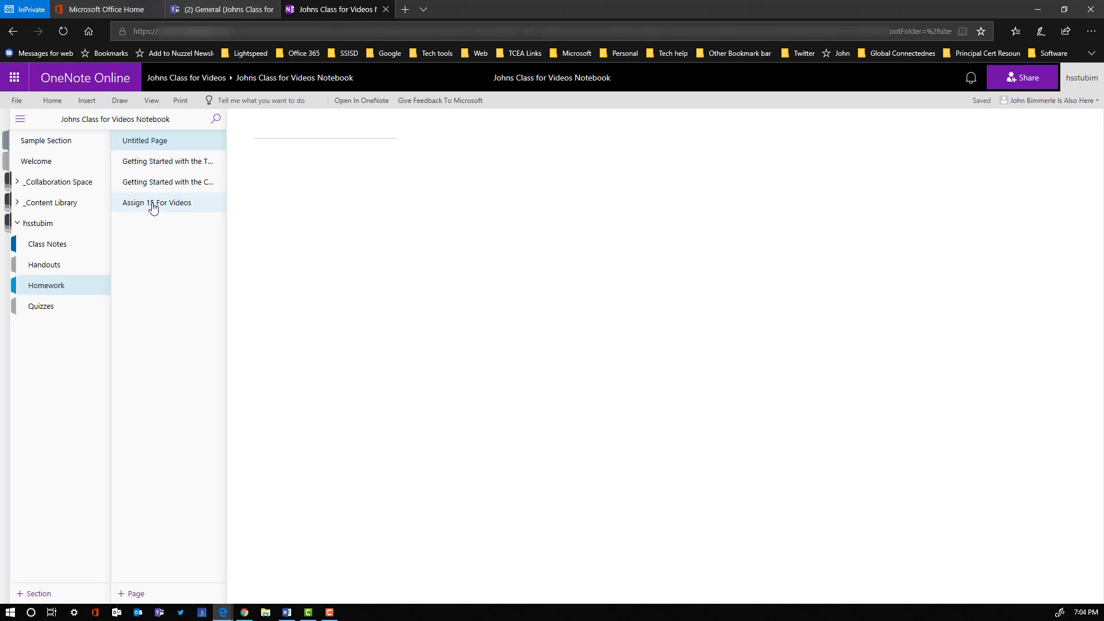
{"action": "left_click", "coordinate": [161, 206]}
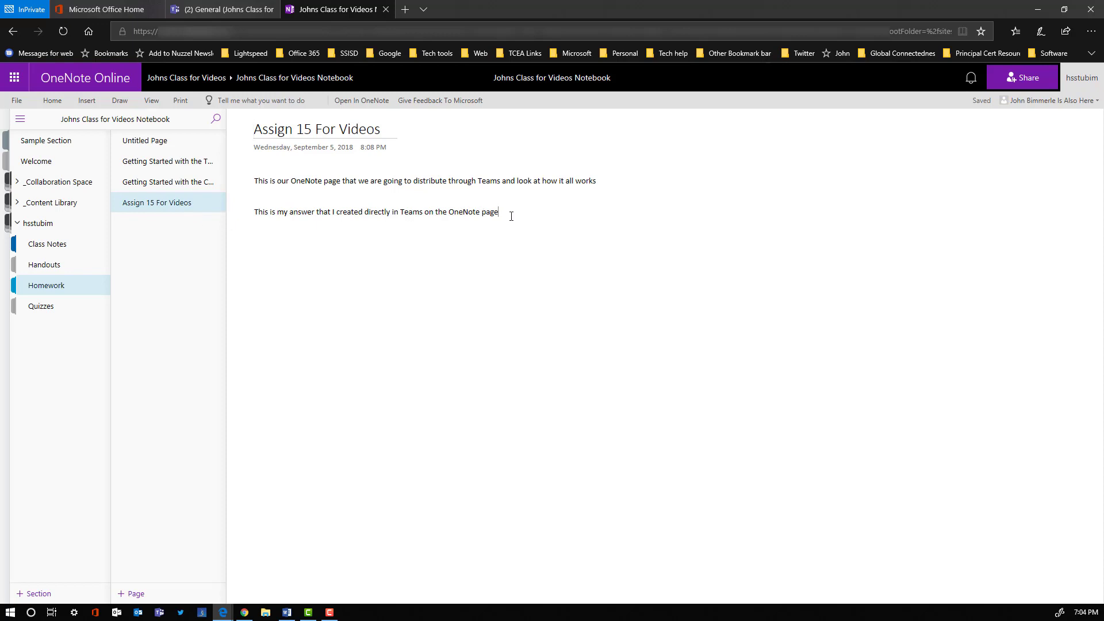
{"action": "type", "text": "And this is my answer within the OneNote page accessed directly from OneNote"}
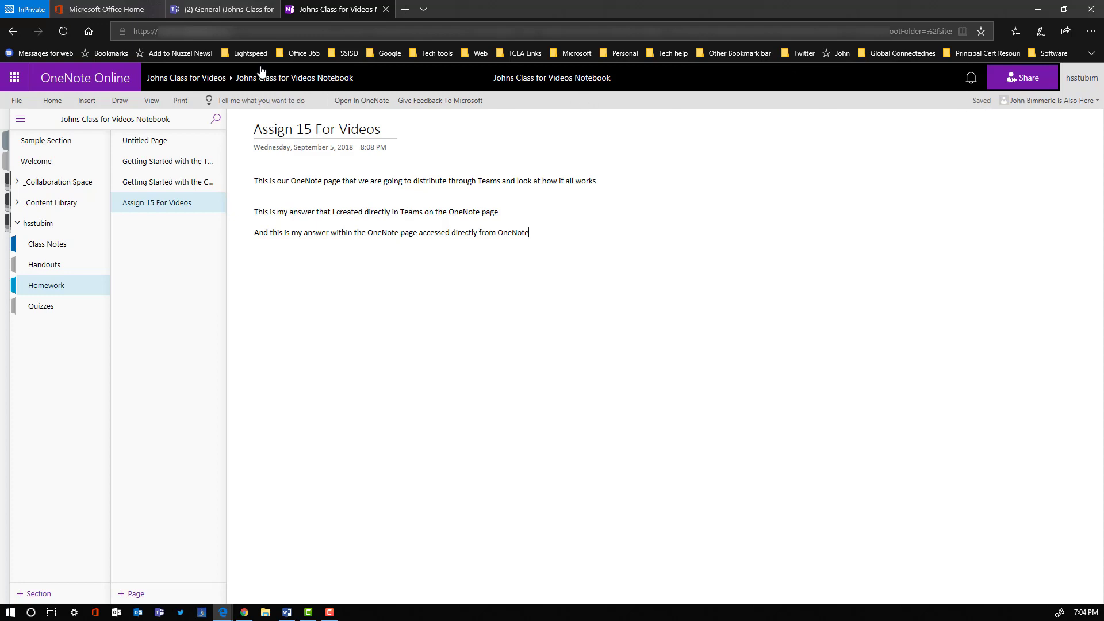
- Reopen the assignment's OneNote page in Teams to view the added answer
{"action": "left_click", "coordinate": [228, 12]}
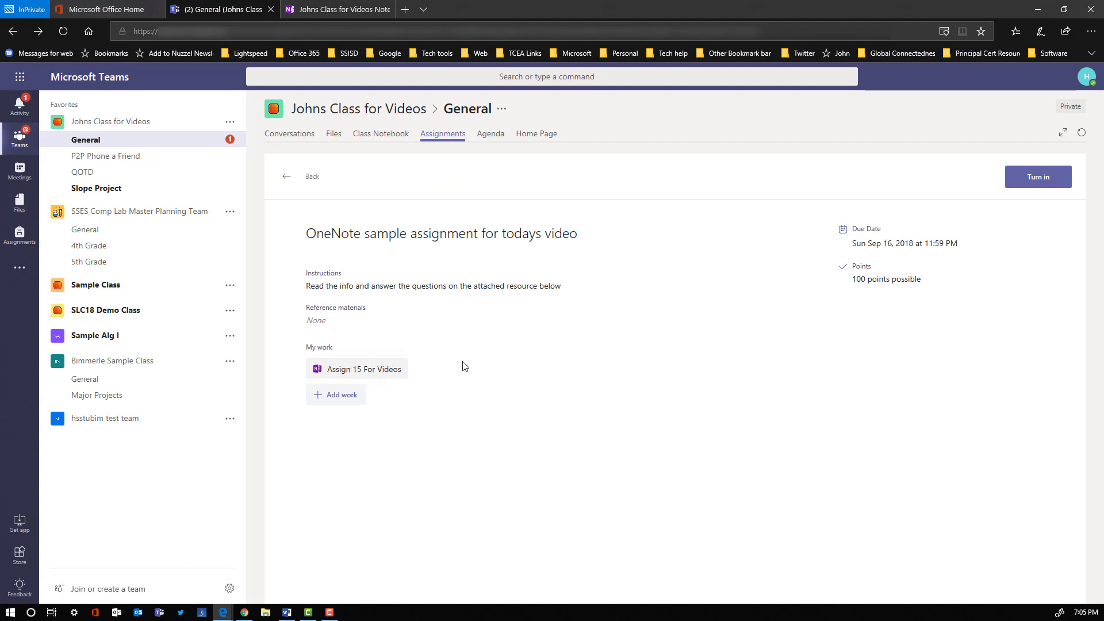
{"action": "left_click", "coordinate": [381, 371]}
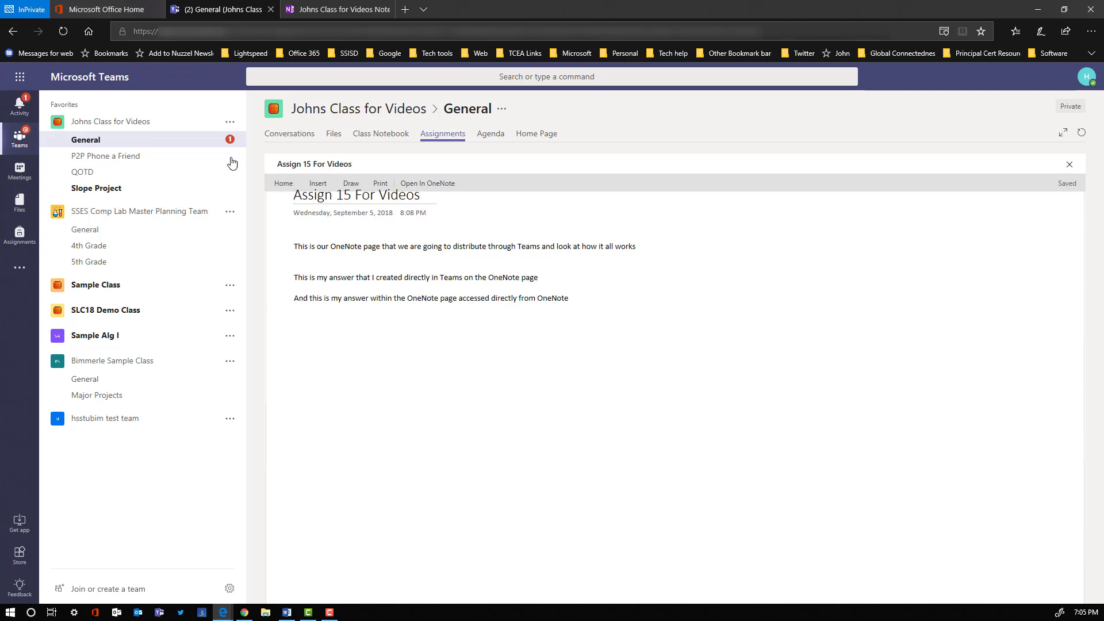
- Switch to the teacher's window and open the assignment review to view the student's submitted page
{"action": "mouse_move", "coordinate": [222, 615]}
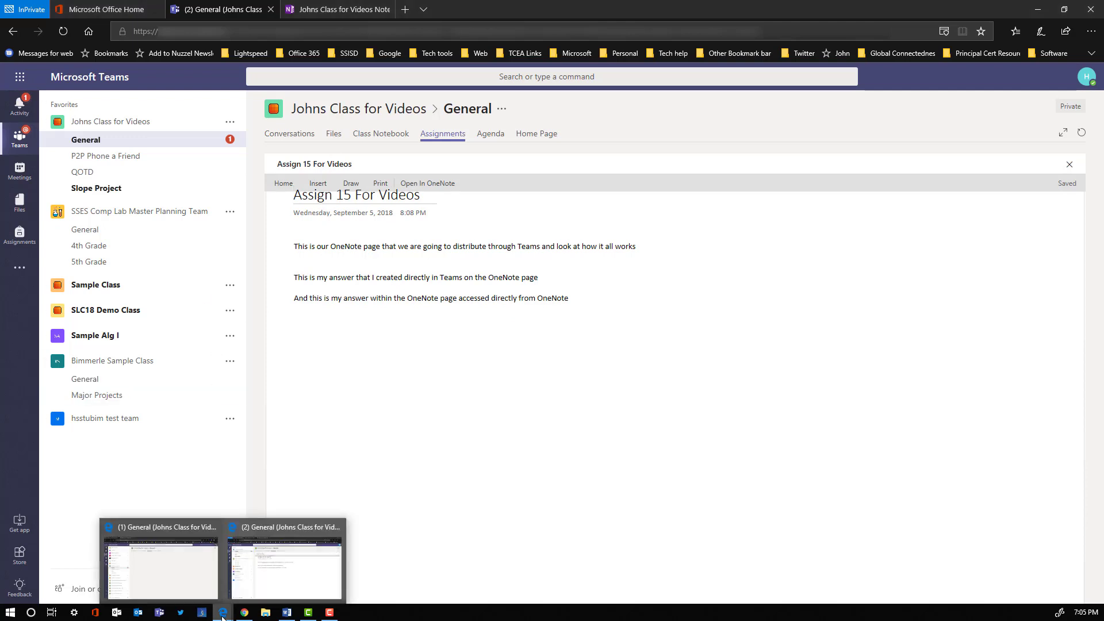
{"action": "left_click", "coordinate": [197, 579]}
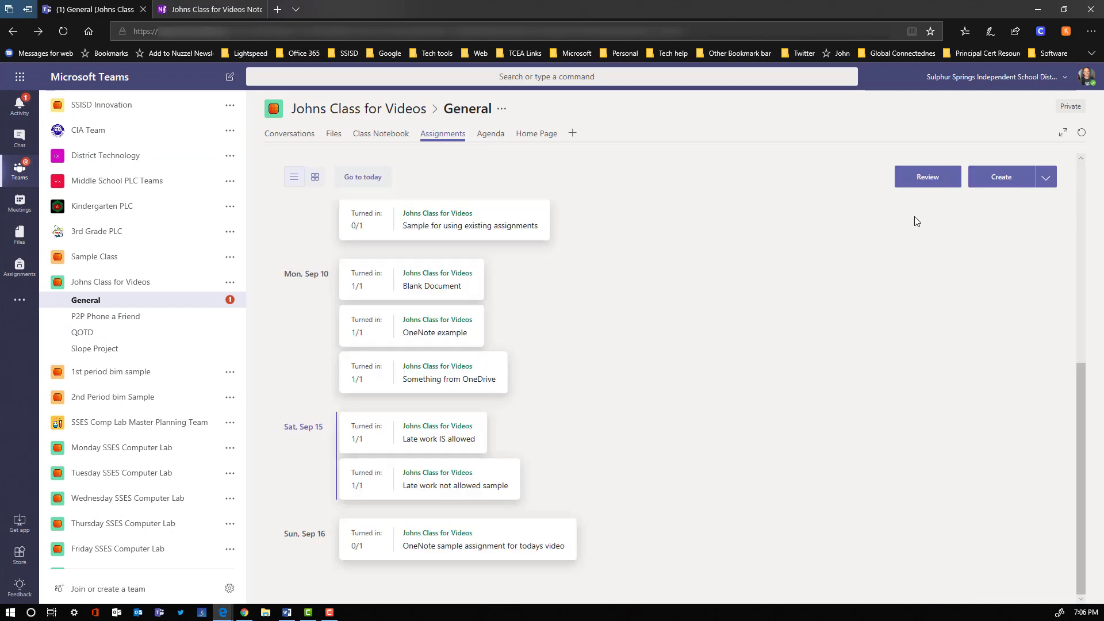
{"action": "left_click", "coordinate": [927, 179]}
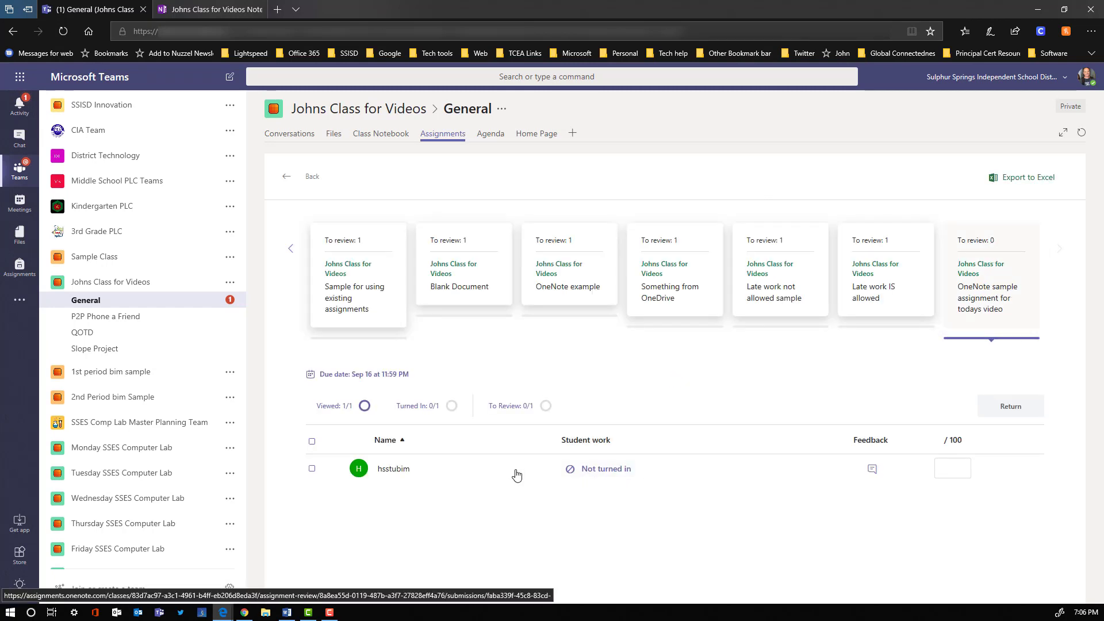
{"action": "left_click", "coordinate": [473, 473]}
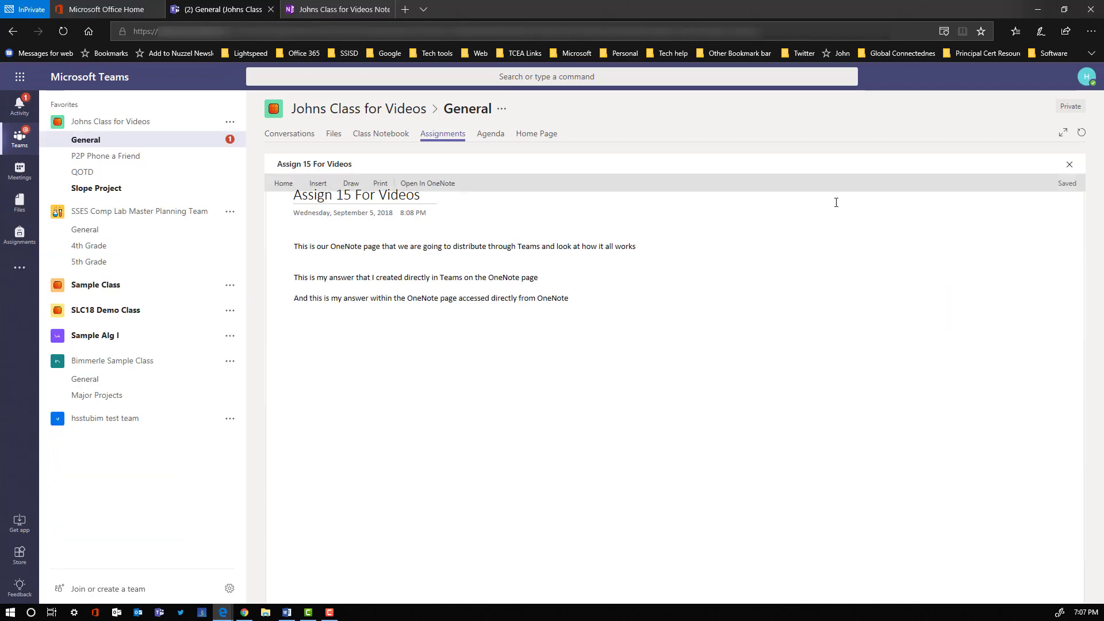
- Close the page and turn in the assignment as the student
{"action": "left_click", "coordinate": [1069, 167]}
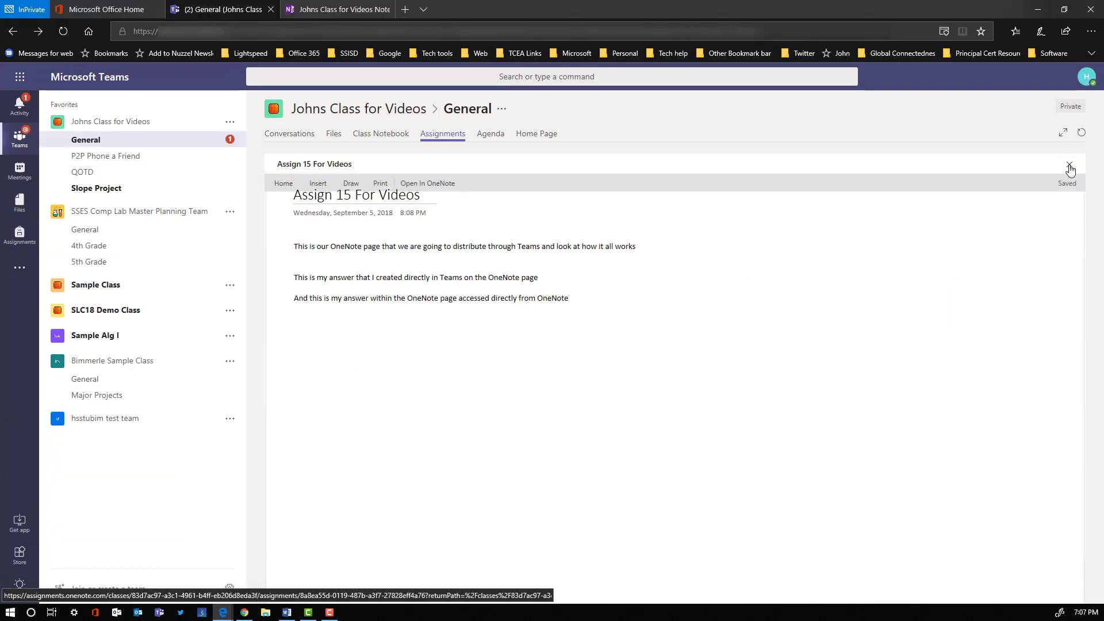
{"action": "left_click", "coordinate": [1041, 179]}
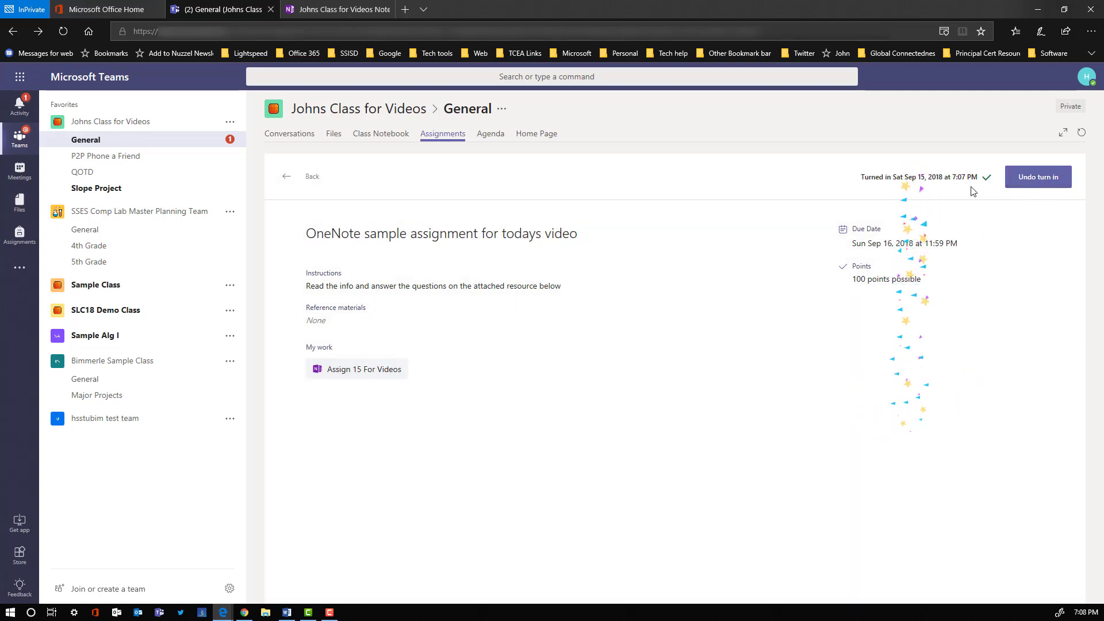
- Check the turned-in page in Teams and in the student's OneNote notebook to see whether it can still be edited
{"action": "left_click", "coordinate": [366, 372]}
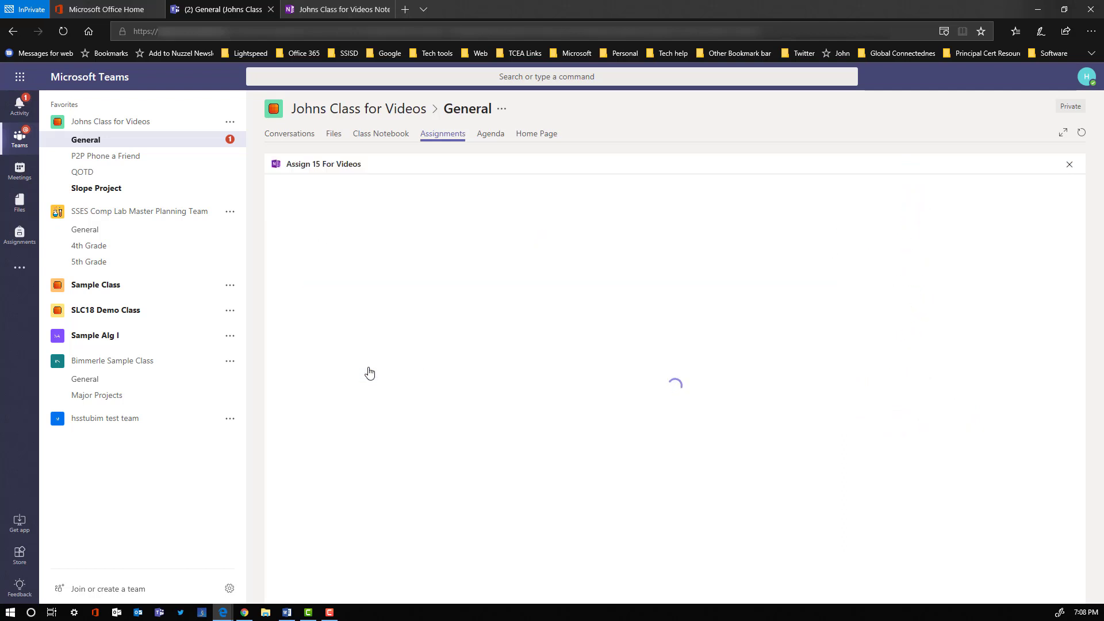
{"action": "left_click", "coordinate": [579, 300]}
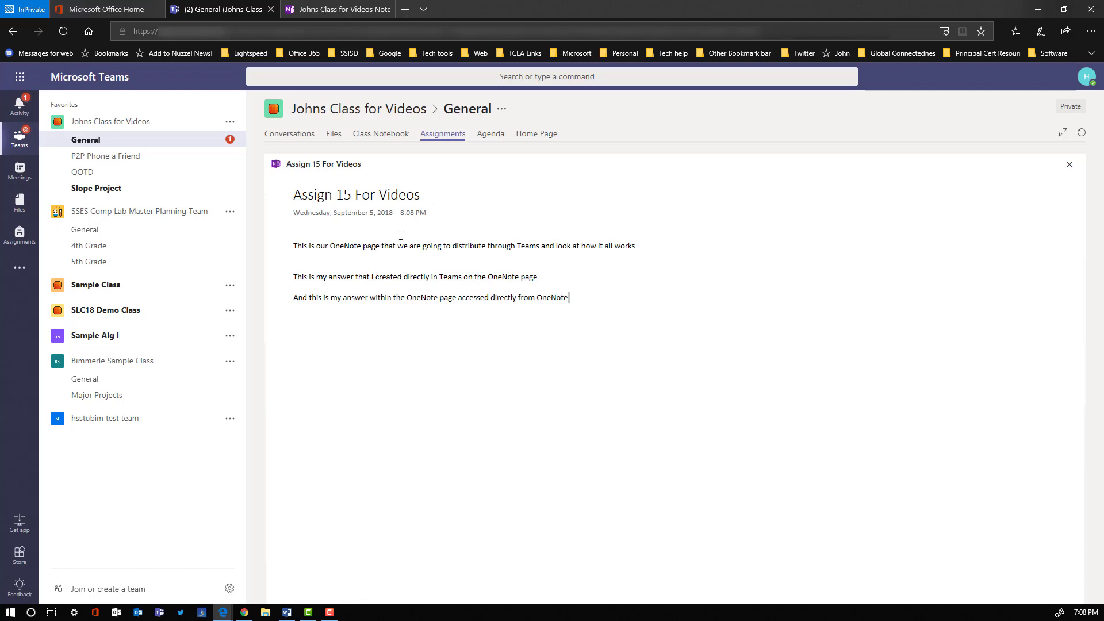
{"action": "left_click", "coordinate": [347, 12]}
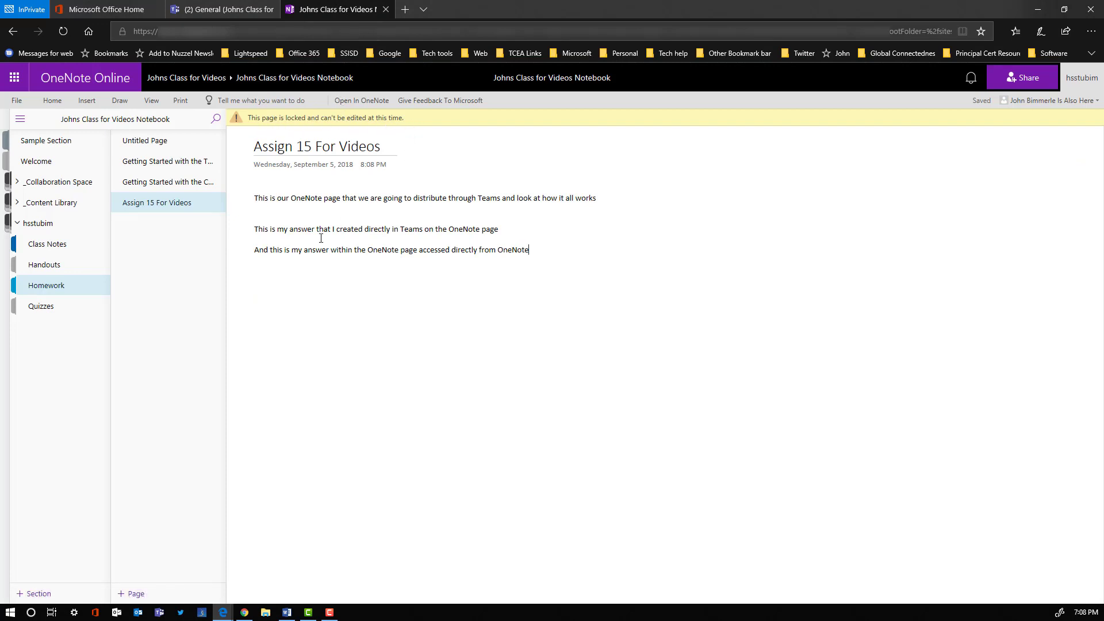
{"action": "key", "text": "Home"}
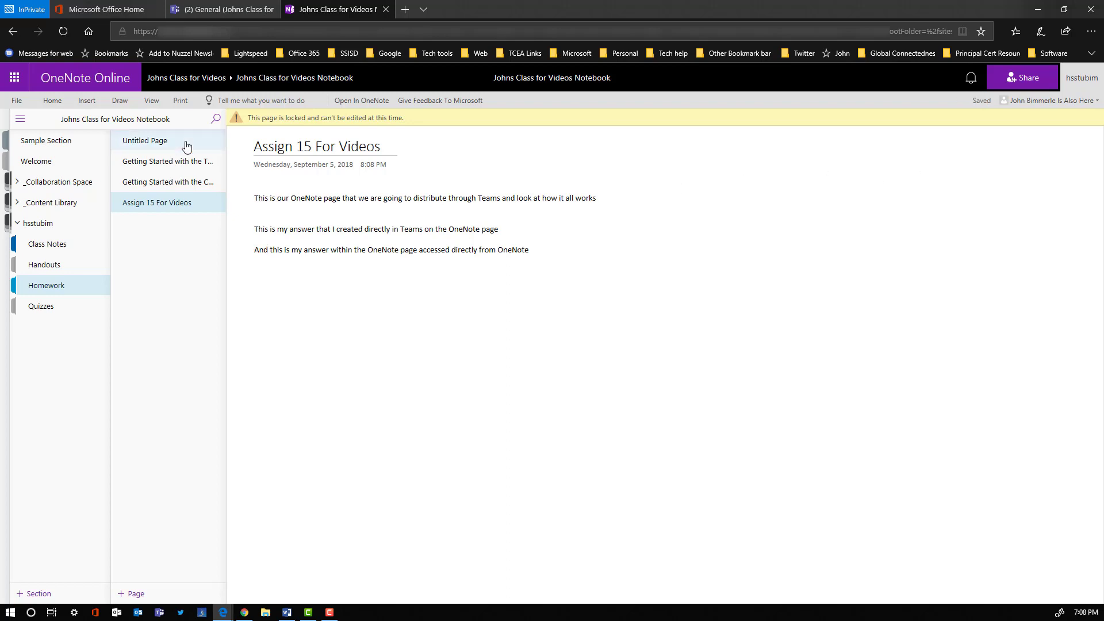
{"action": "left_click", "coordinate": [242, 11]}
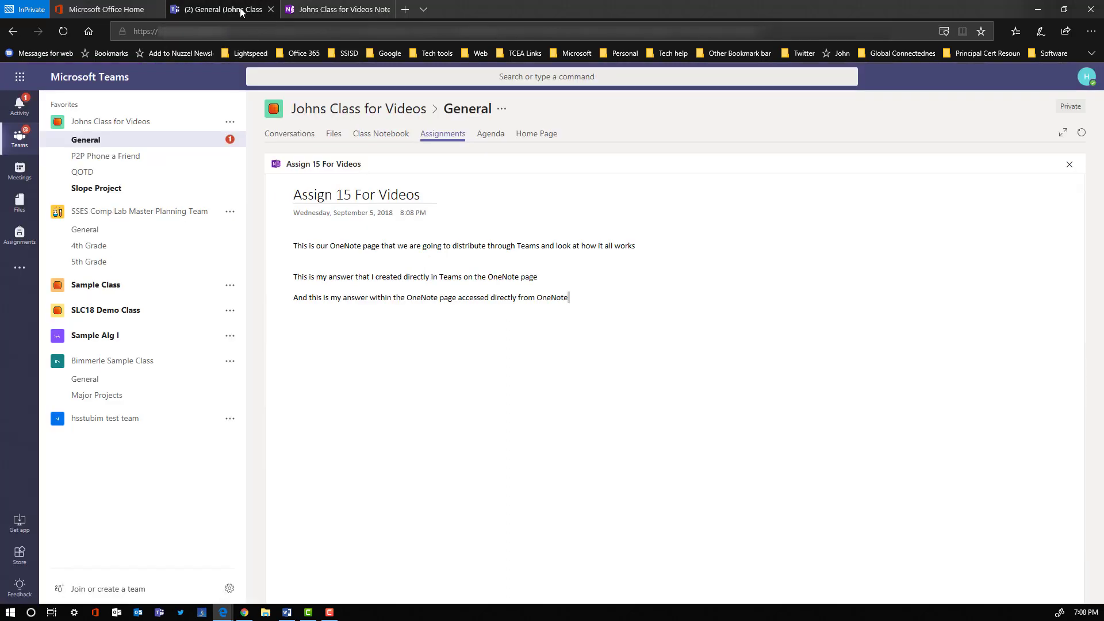
- Close the page, undo the assignment's turn-in, and reopen its OneNote page for editing
{"action": "left_click", "coordinate": [1070, 167]}
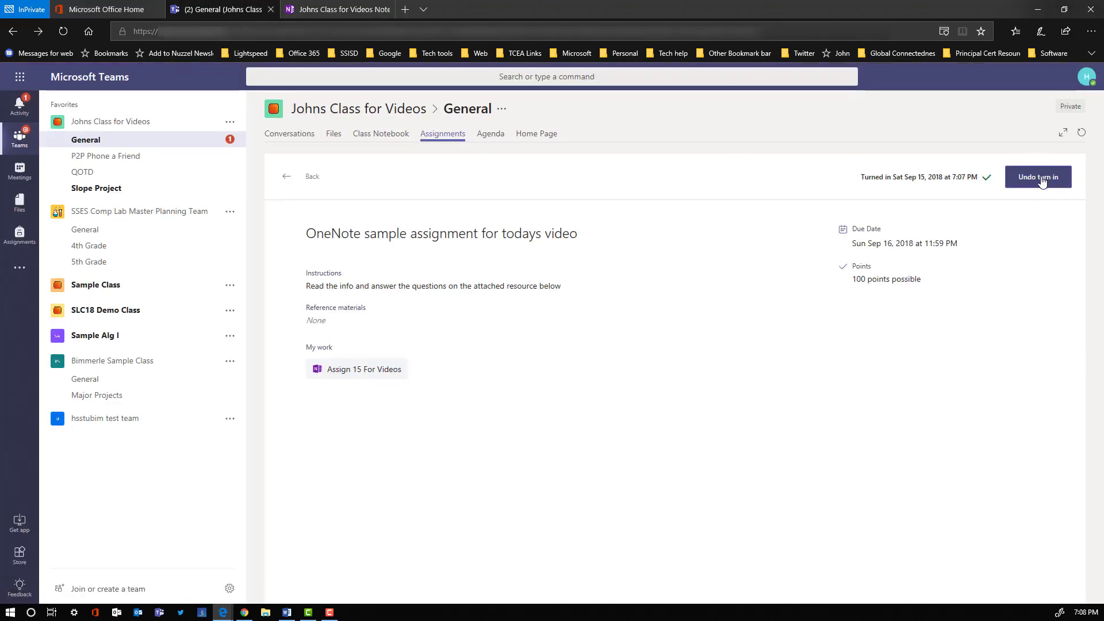
{"action": "left_click", "coordinate": [1041, 177]}
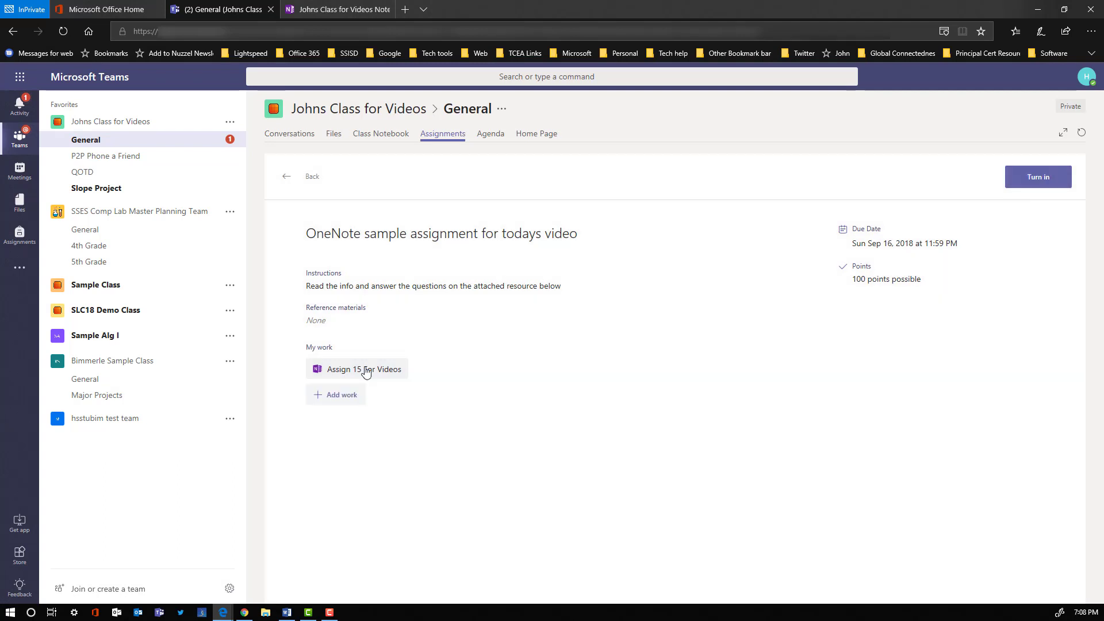
{"action": "left_click", "coordinate": [366, 371]}
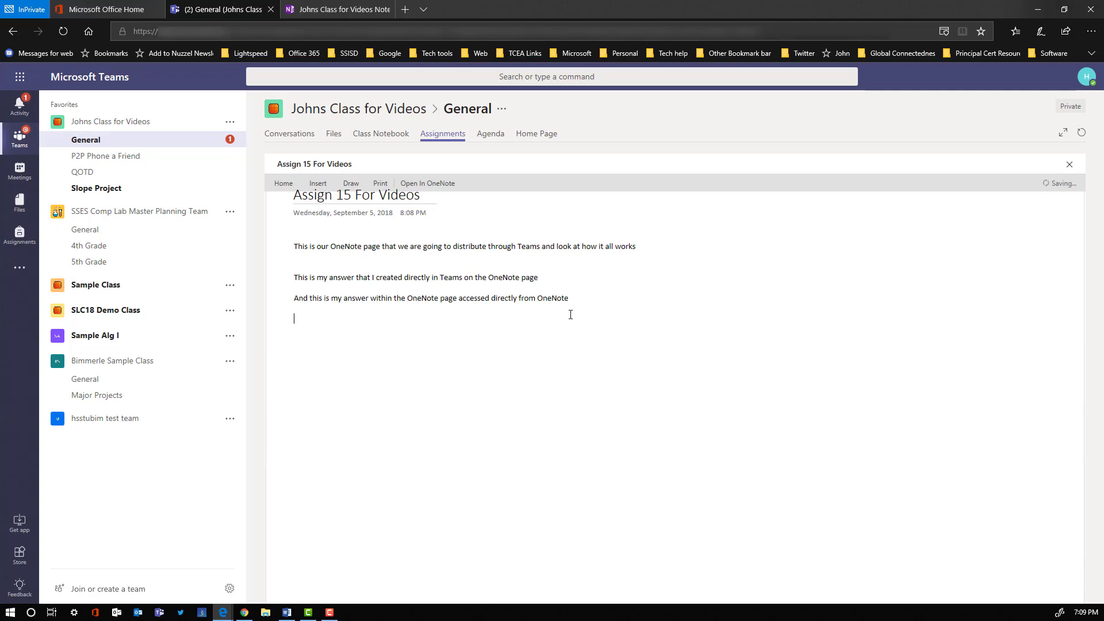
- Add the line "Athis is my new text" to the student's assignment page and close the page
{"action": "type", "text": "Athis is my new text"}
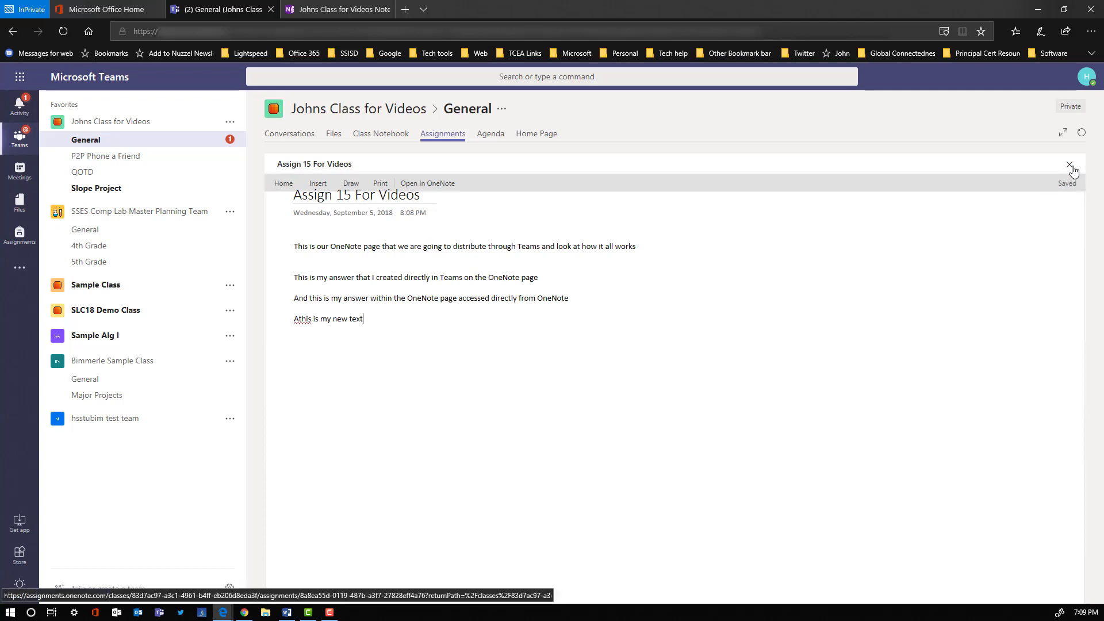
{"action": "left_click", "coordinate": [1072, 167]}
- Turn in the assignment again and view the page in the student's OneNote notebook tab
{"action": "left_click", "coordinate": [1033, 183]}
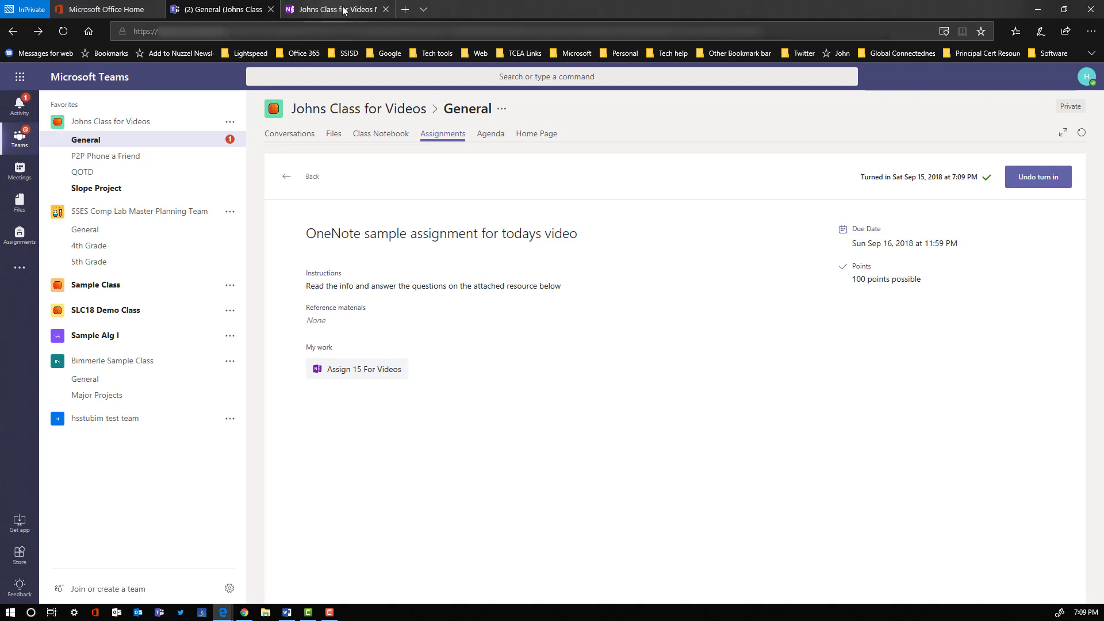
{"action": "left_click", "coordinate": [342, 10]}
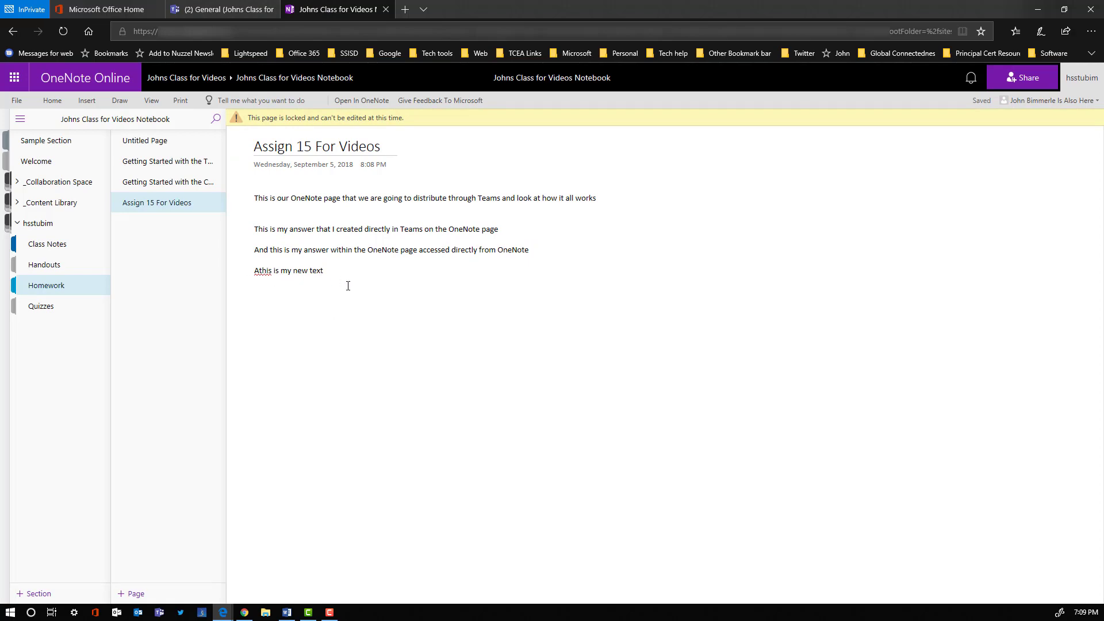
- Switch to the teacher's window, reload the Assignments tab and reopen the student's submitted work
{"action": "key", "text": "alt+Tab"}
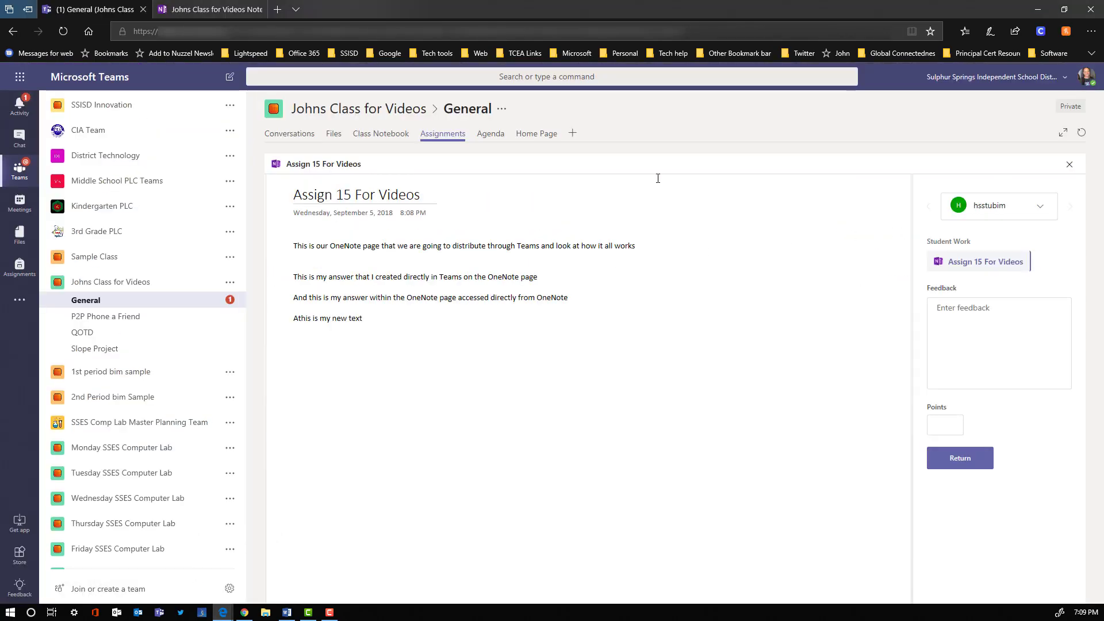
{"action": "left_click", "coordinate": [1081, 136]}
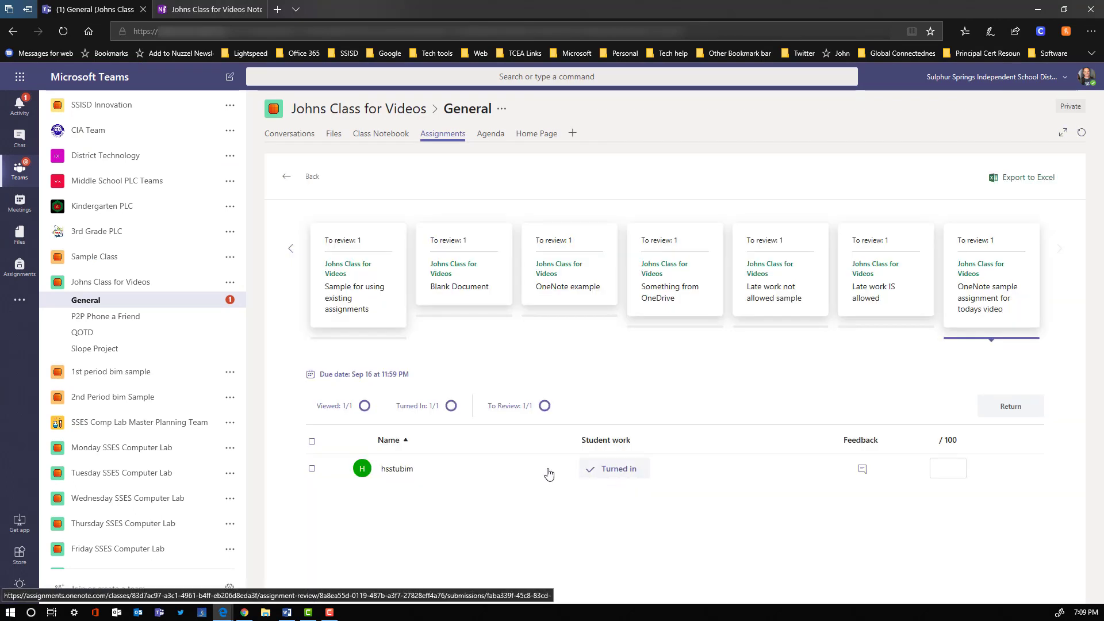
{"action": "left_click", "coordinate": [461, 471]}
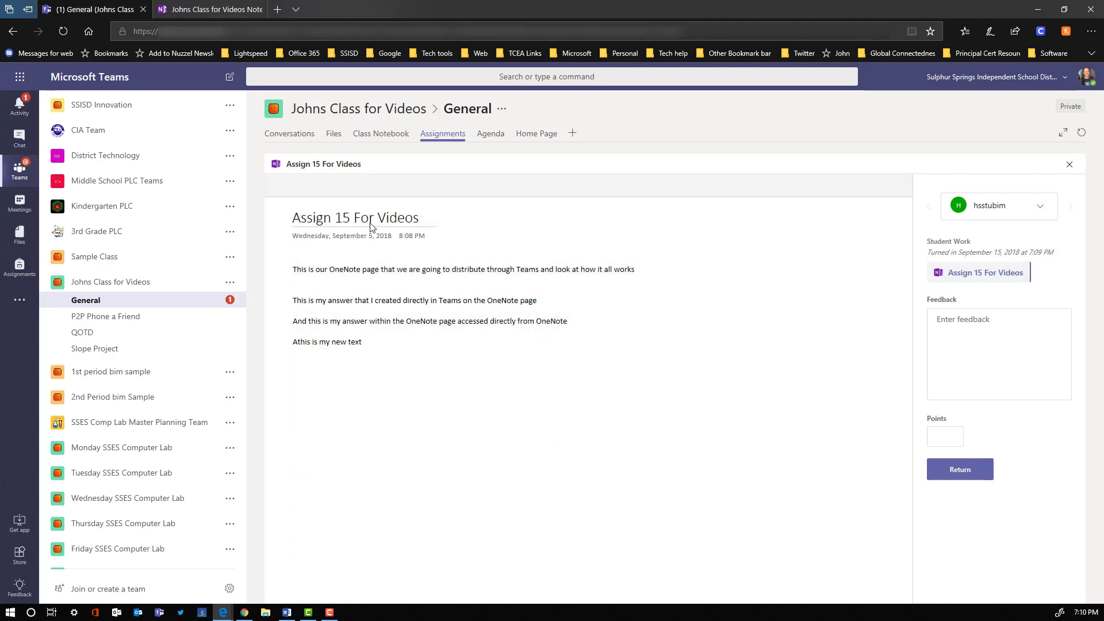
- Open the teacher's OneNote class notebook and view the student's Assign 15 For Videos page in Homework
{"action": "mouse_move", "coordinate": [227, 12]}
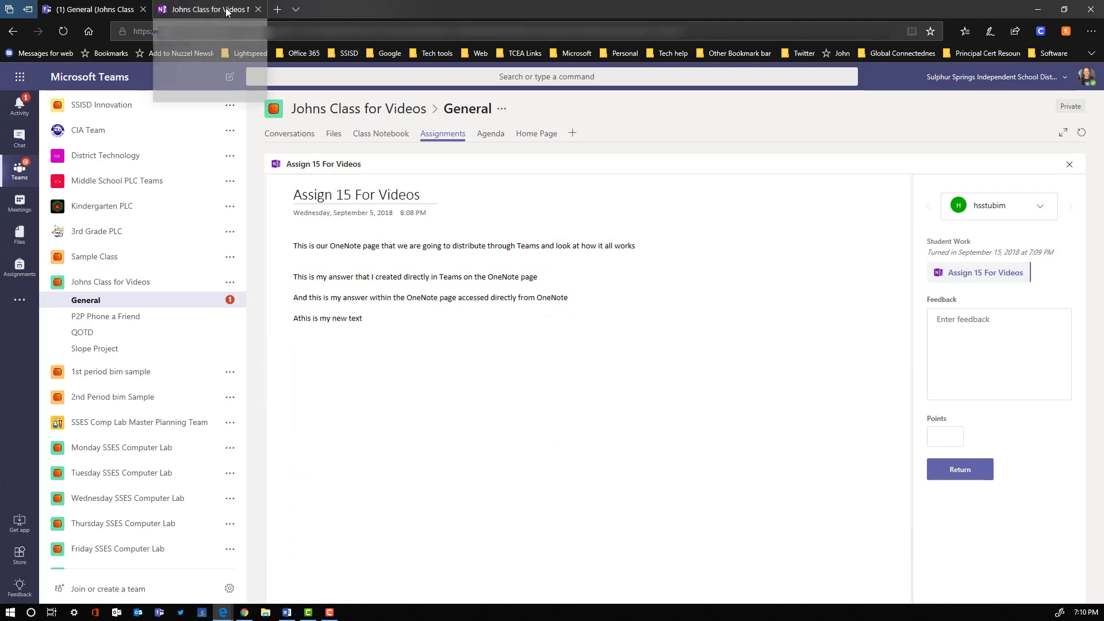
{"action": "left_click", "coordinate": [228, 11]}
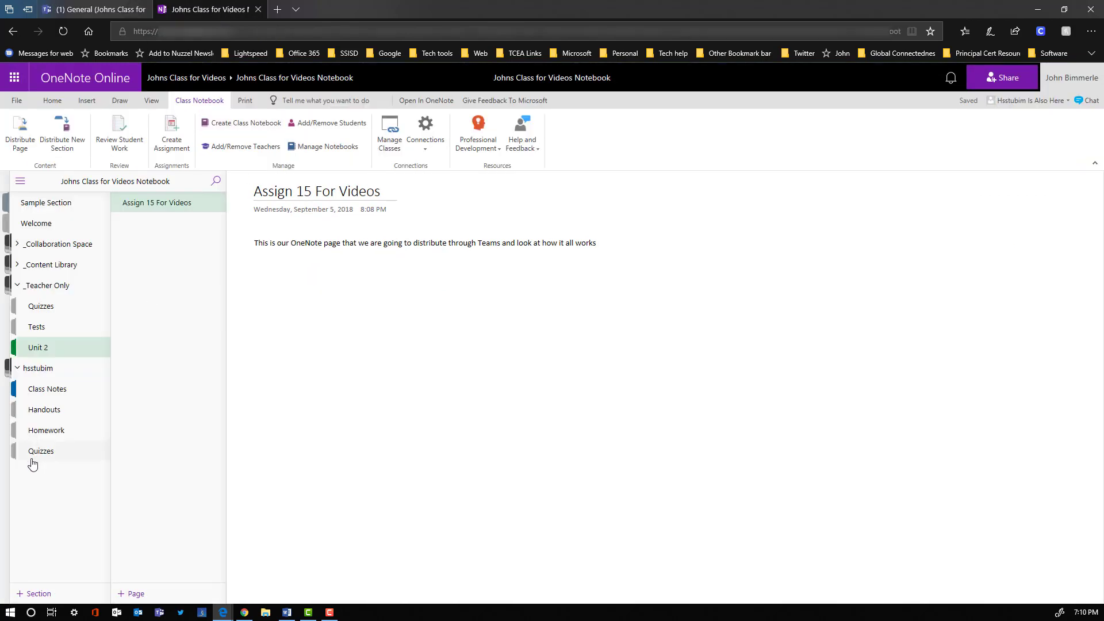
{"action": "left_click", "coordinate": [35, 432]}
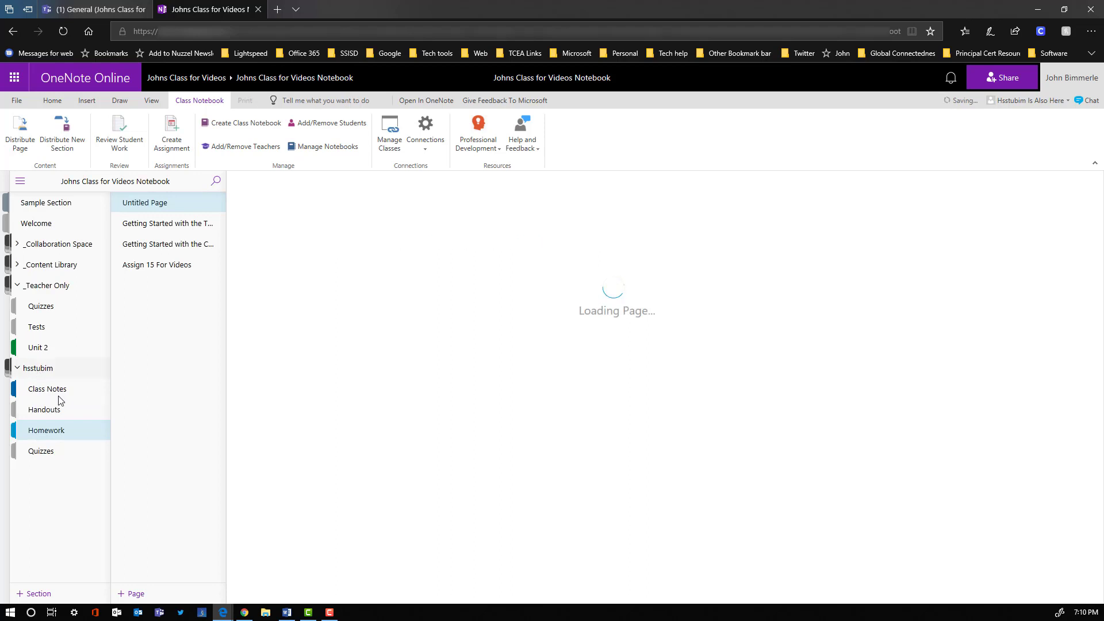
{"action": "left_click", "coordinate": [151, 265]}
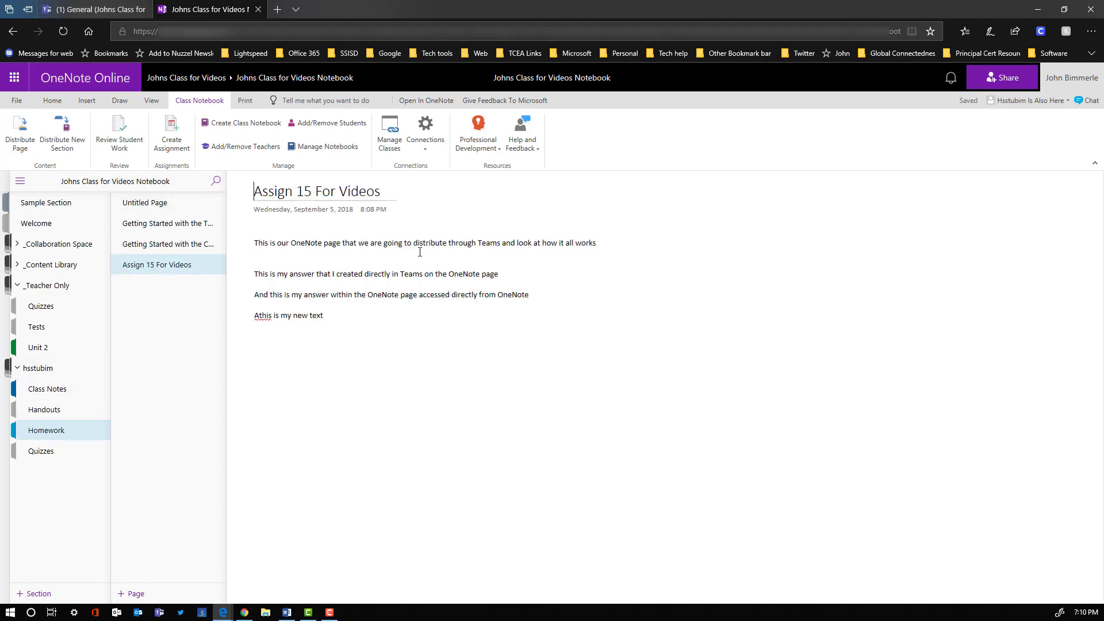
- Review student work for the Homework page Assign 15 For Videos, select the student, and turn off Lock pages
{"action": "left_click", "coordinate": [119, 146]}
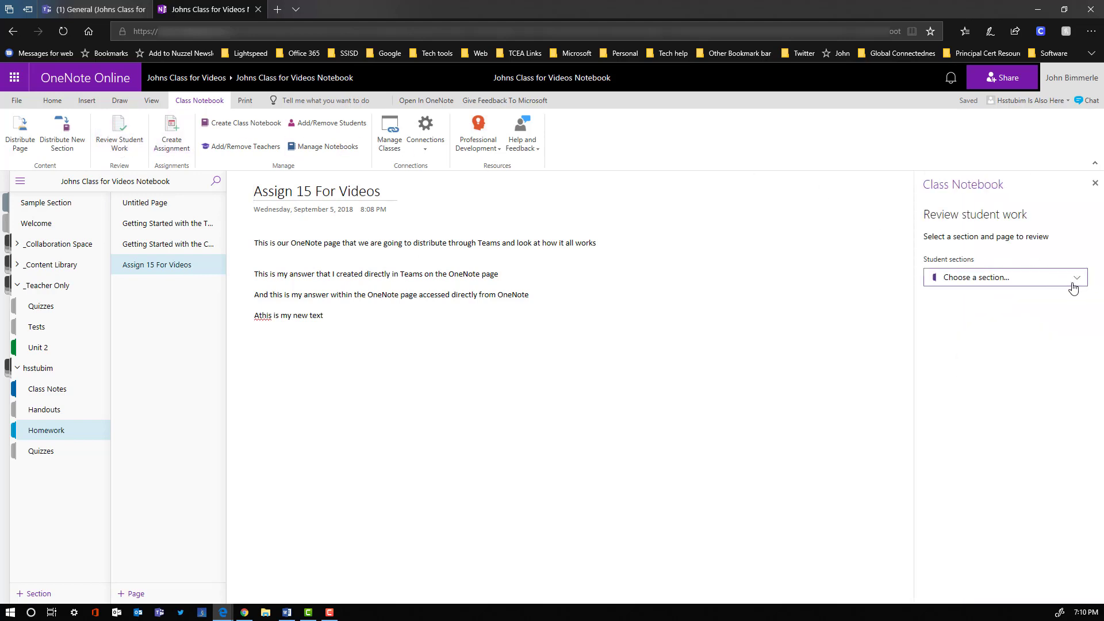
{"action": "left_click", "coordinate": [1072, 287]}
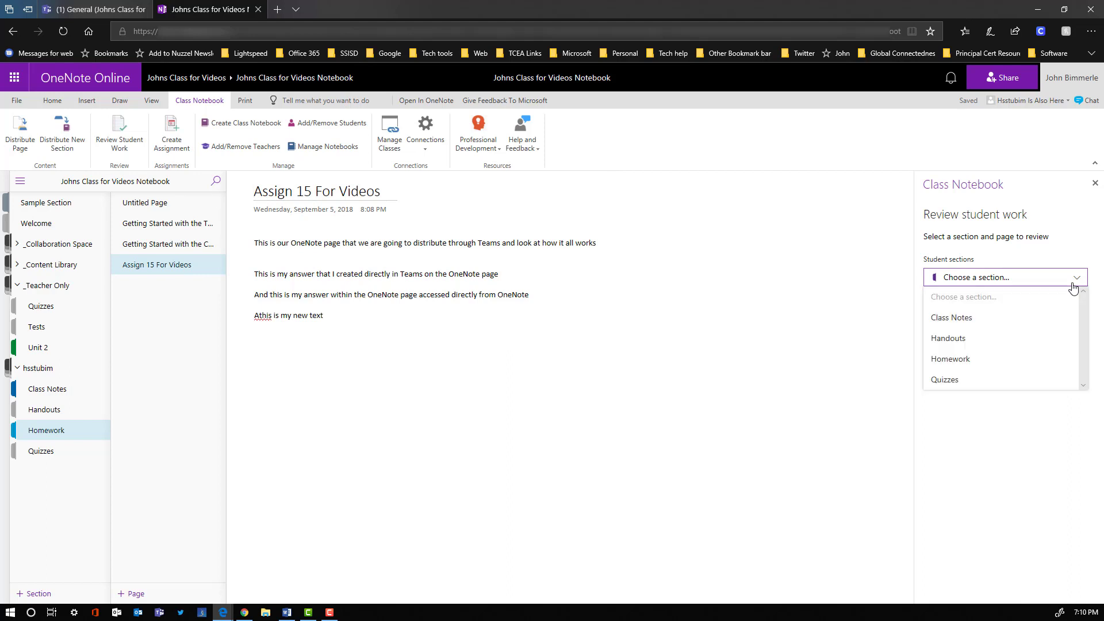
{"action": "left_click", "coordinate": [959, 365]}
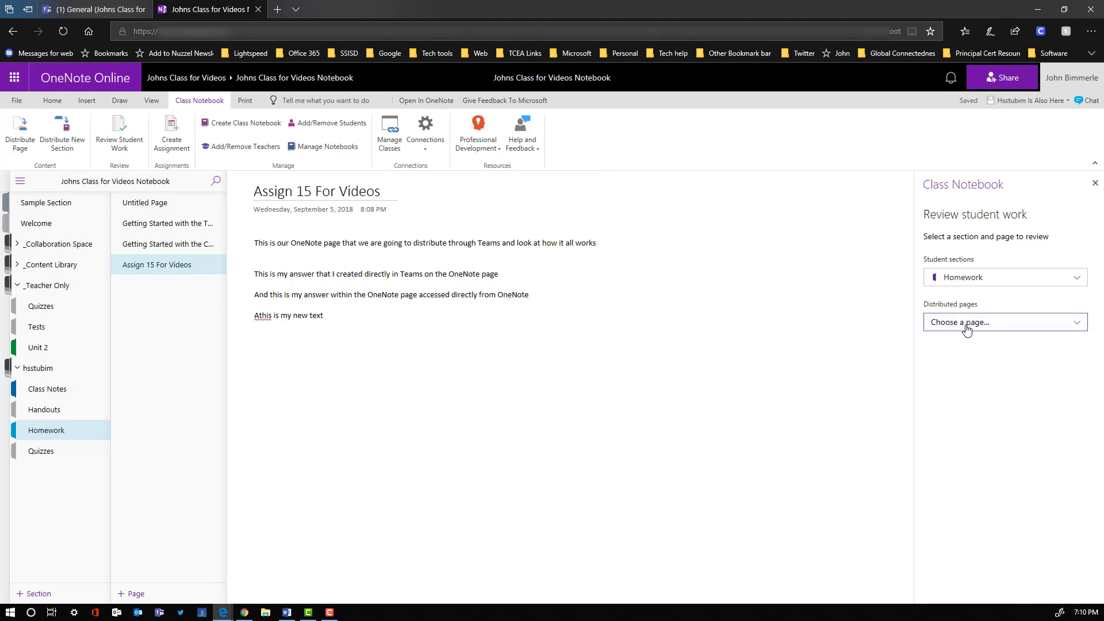
{"action": "left_click", "coordinate": [965, 325]}
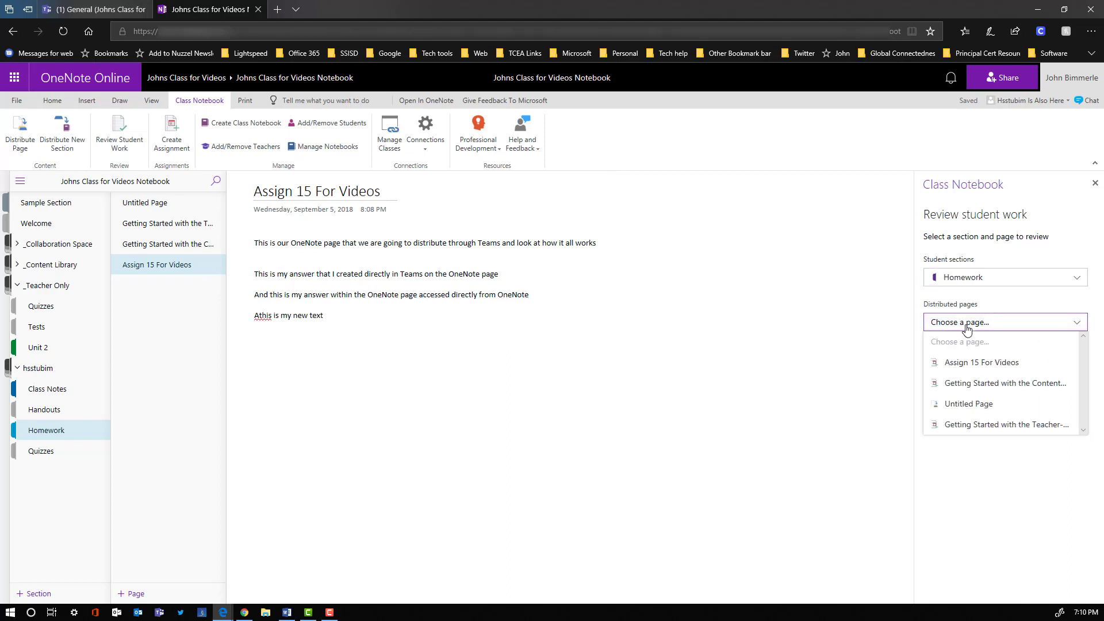
{"action": "left_click", "coordinate": [977, 364]}
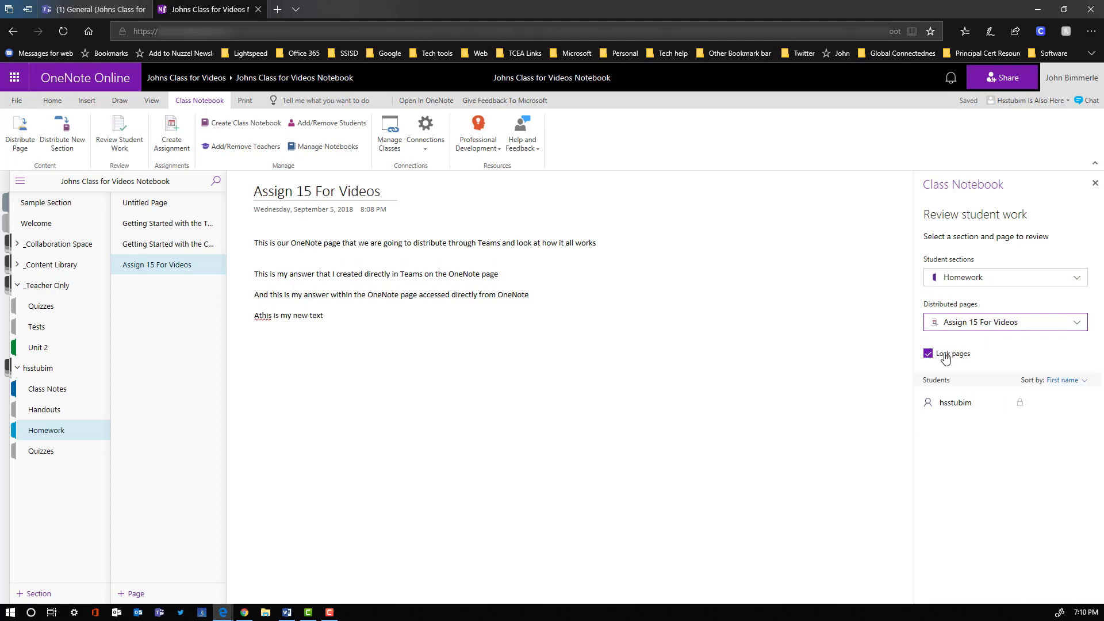
{"action": "left_click", "coordinate": [956, 406]}
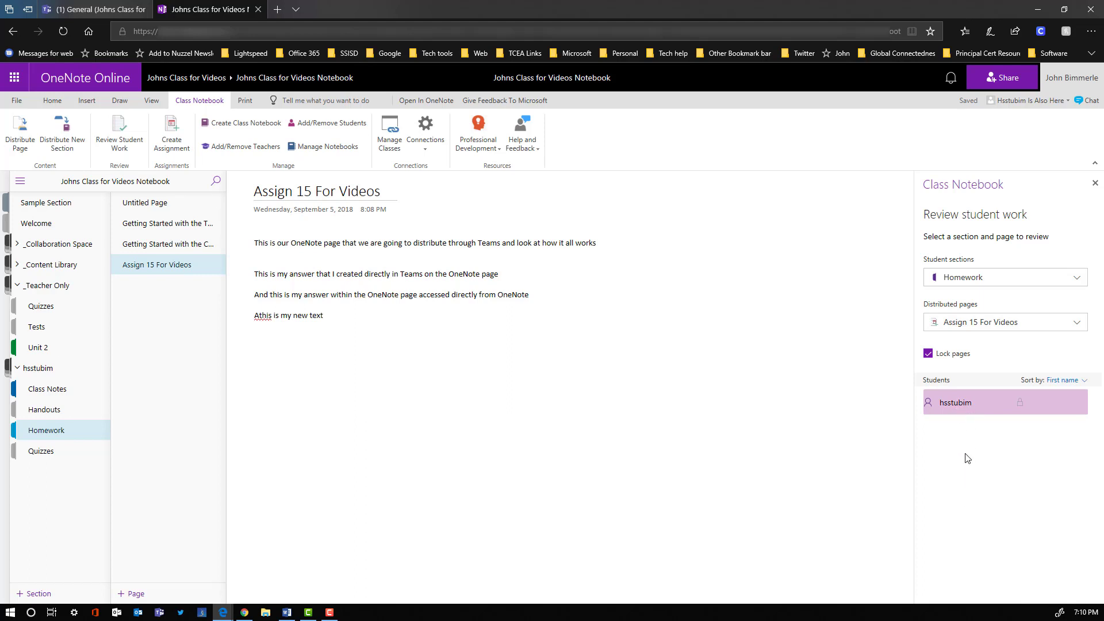
{"action": "left_click", "coordinate": [927, 353]}
{"action": "left_click", "coordinate": [927, 353]}
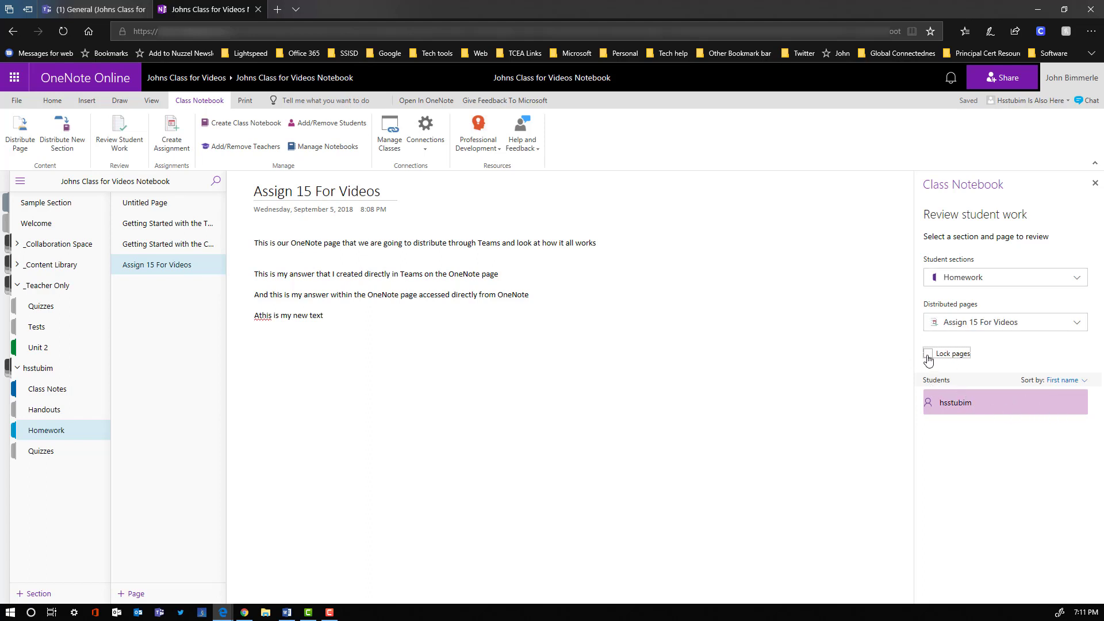